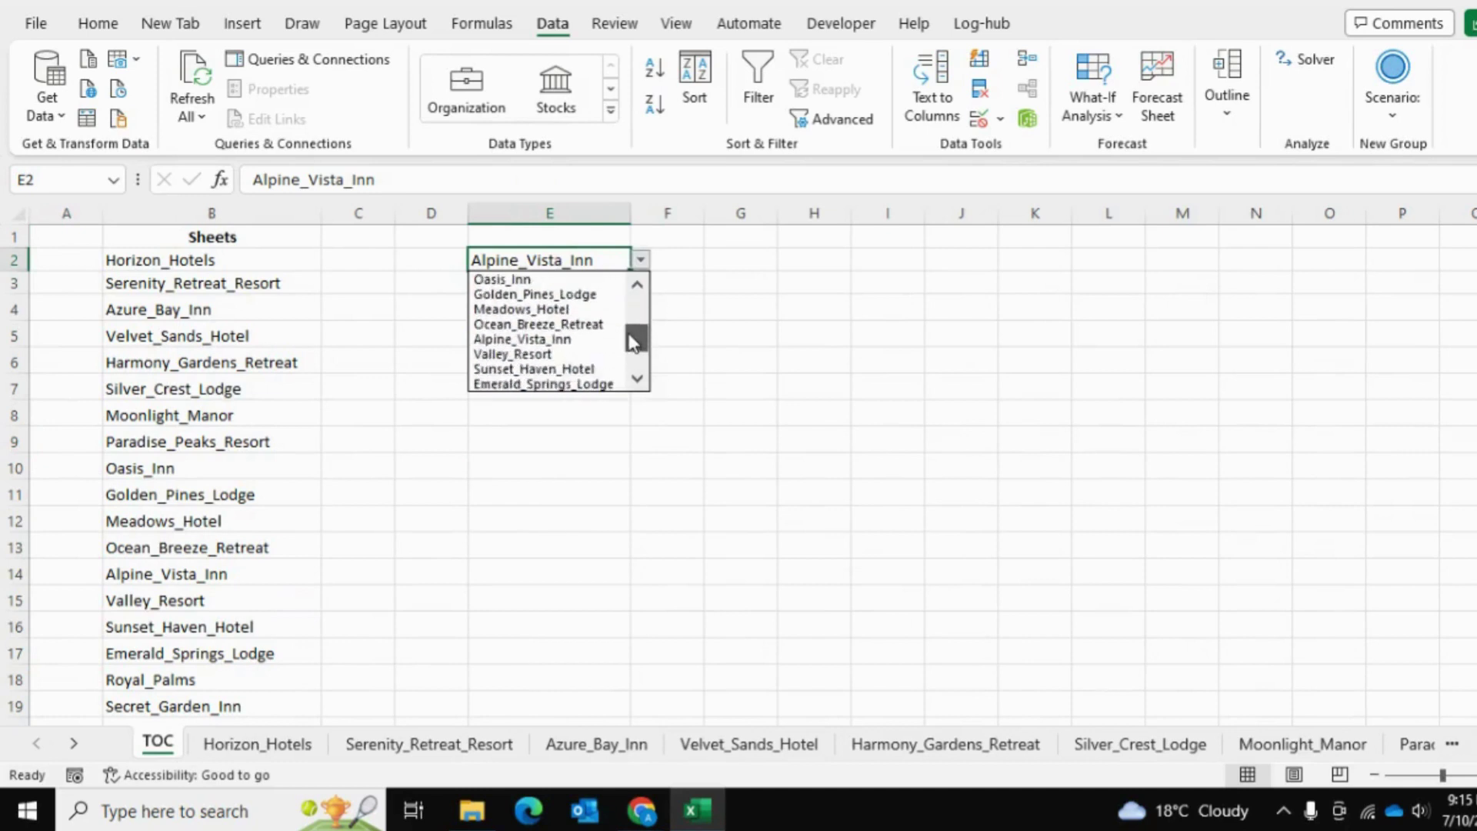
Choose Harmony_Gardens_Retreat from the list in cell E2 and follow the go link in E3 to that sheet.
{"action": "left_click", "coordinate": [543, 323]}
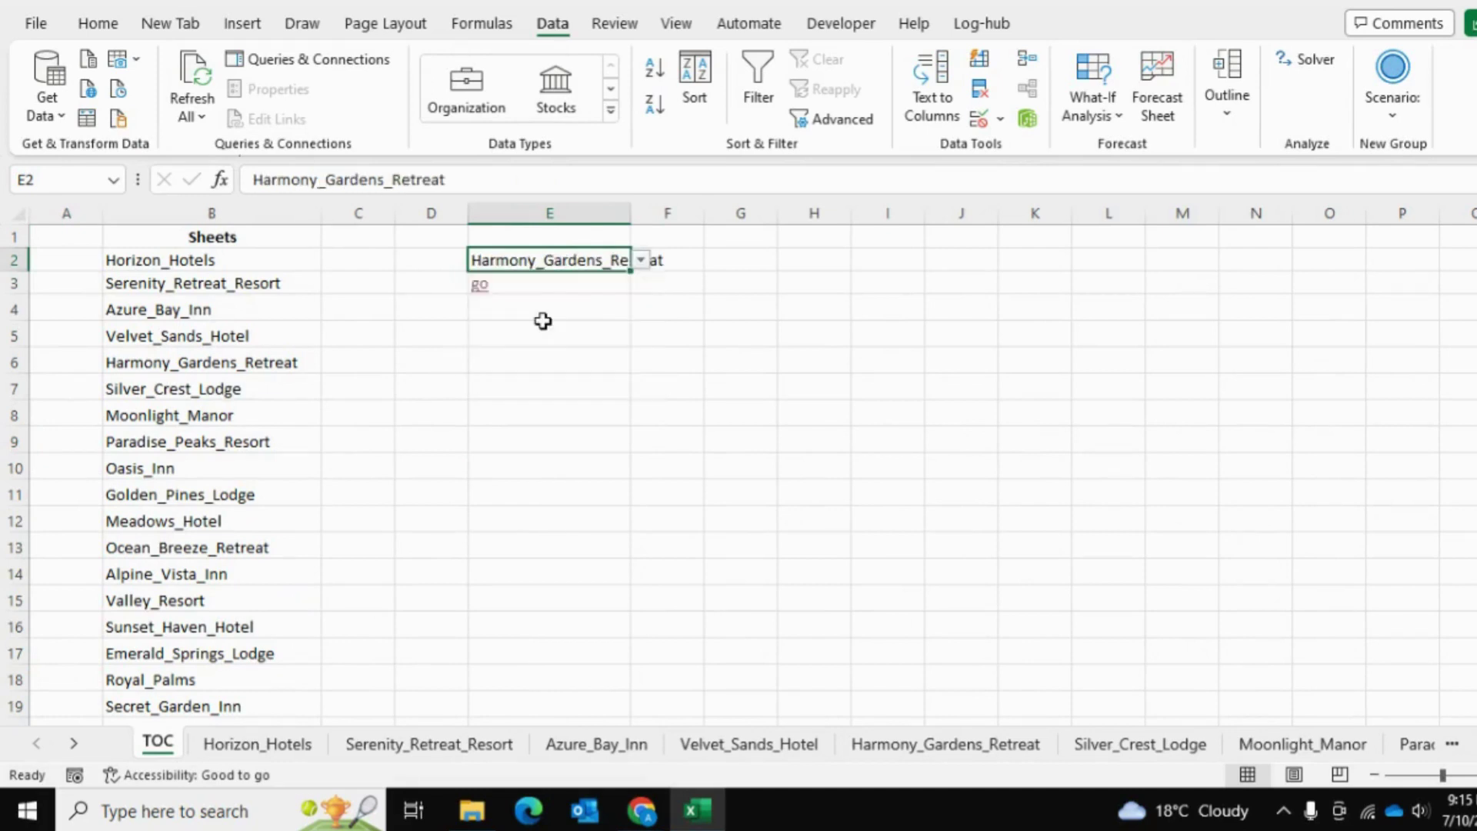
{"action": "left_click", "coordinate": [479, 293]}
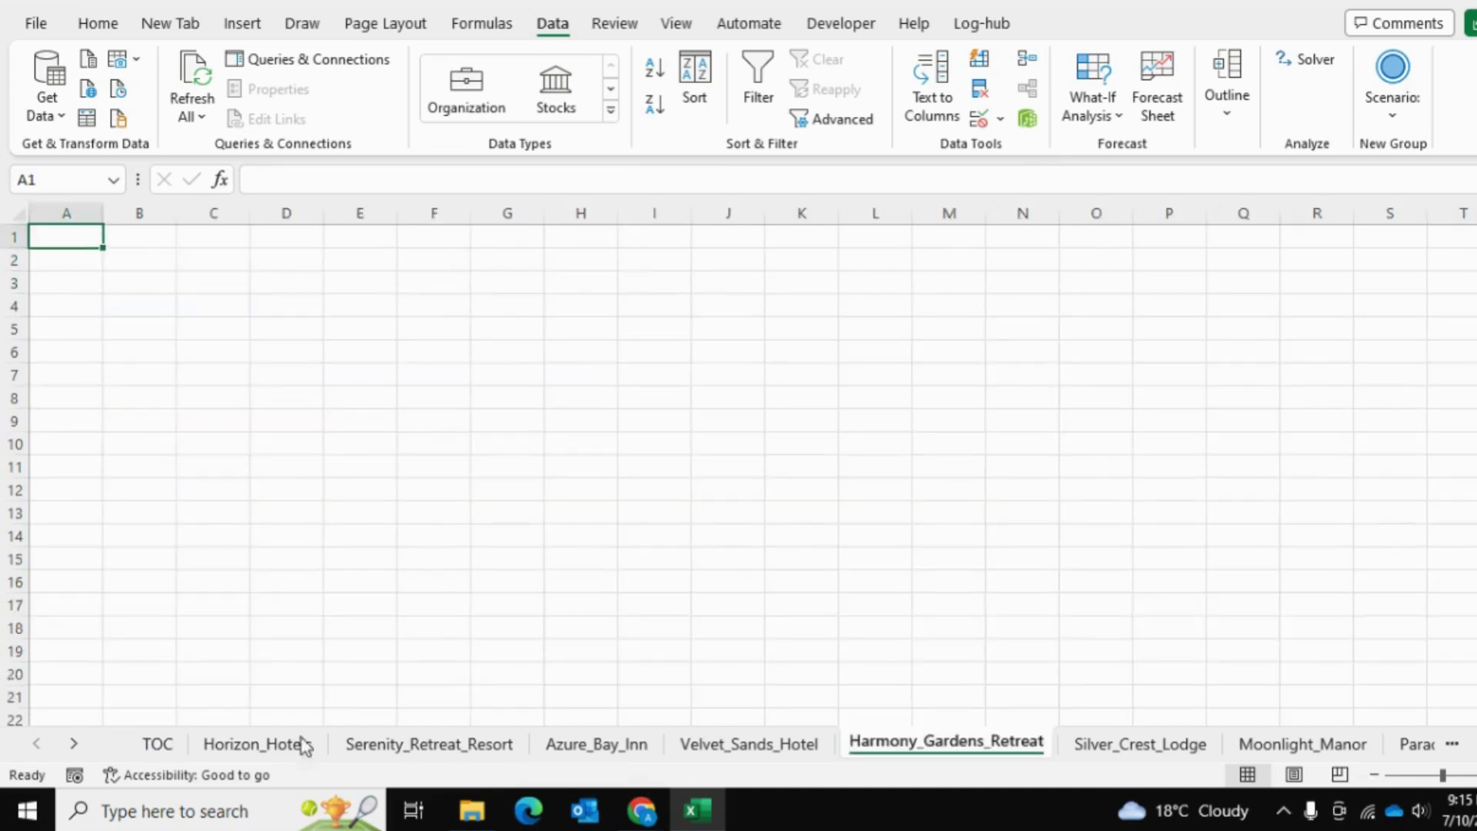
Look through the workbook's row of hotel sheets and return to the TOC sheet.
{"action": "left_click", "coordinate": [75, 743]}
{"action": "left_click", "coordinate": [74, 744]}
{"action": "left_click", "coordinate": [75, 743]}
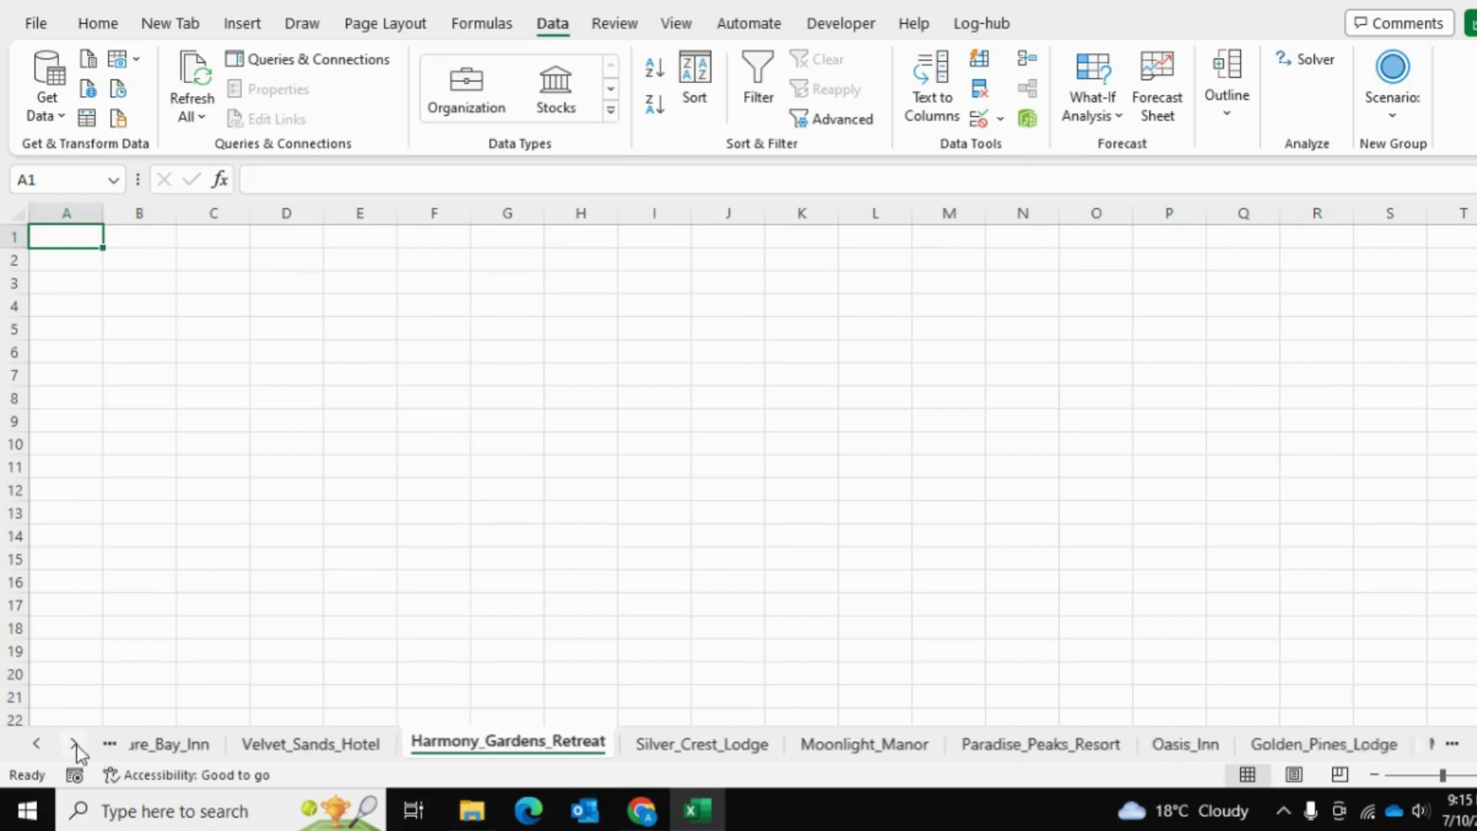
{"action": "left_click", "coordinate": [74, 743]}
{"action": "left_click", "coordinate": [74, 744]}
{"action": "left_click", "coordinate": [44, 747]}
{"action": "left_click", "coordinate": [43, 747]}
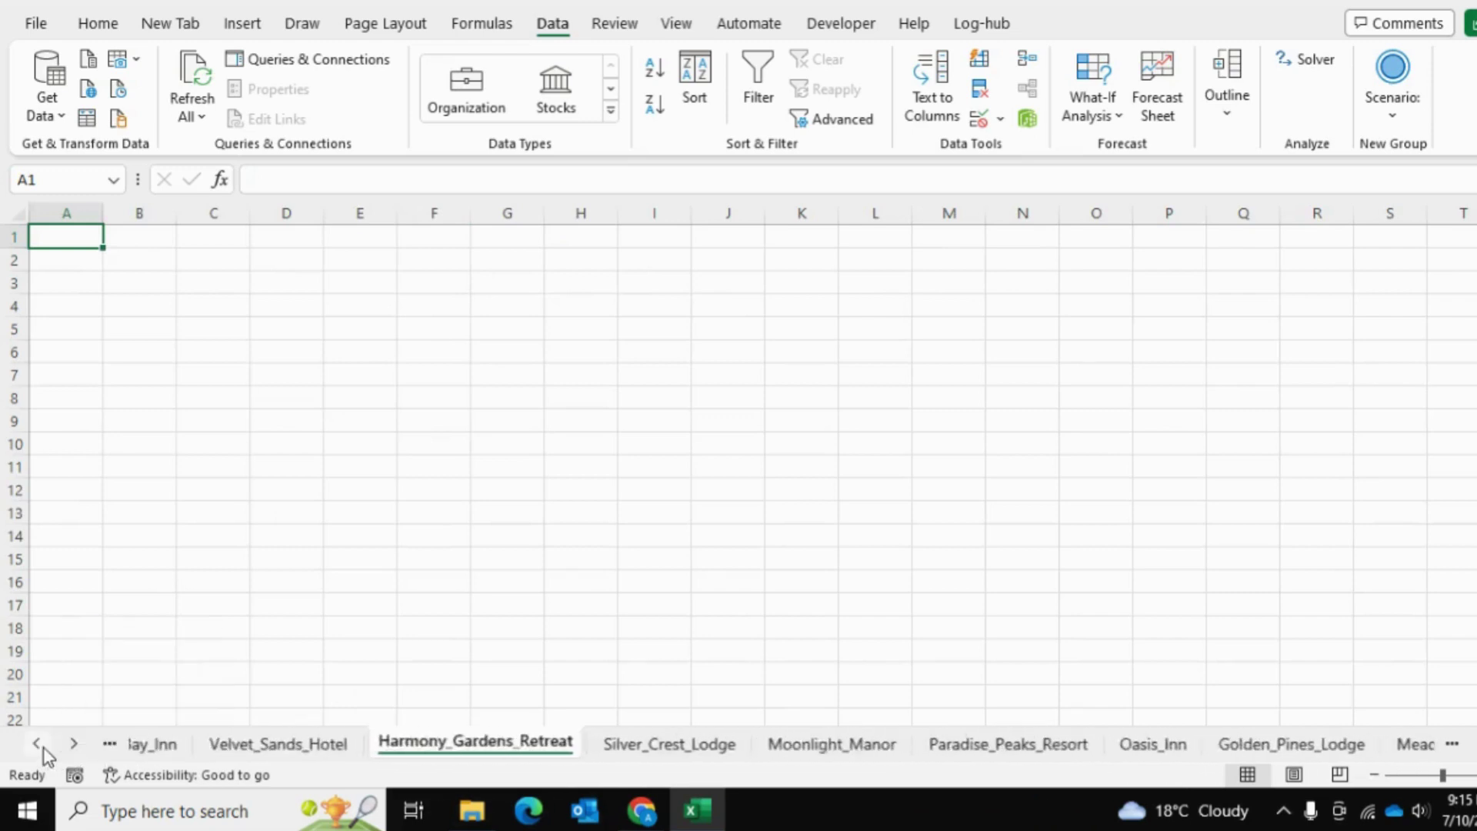
{"action": "left_click", "coordinate": [43, 747]}
{"action": "left_click", "coordinate": [43, 746]}
{"action": "left_click", "coordinate": [44, 746]}
{"action": "left_click", "coordinate": [43, 747]}
{"action": "left_click", "coordinate": [154, 744]}
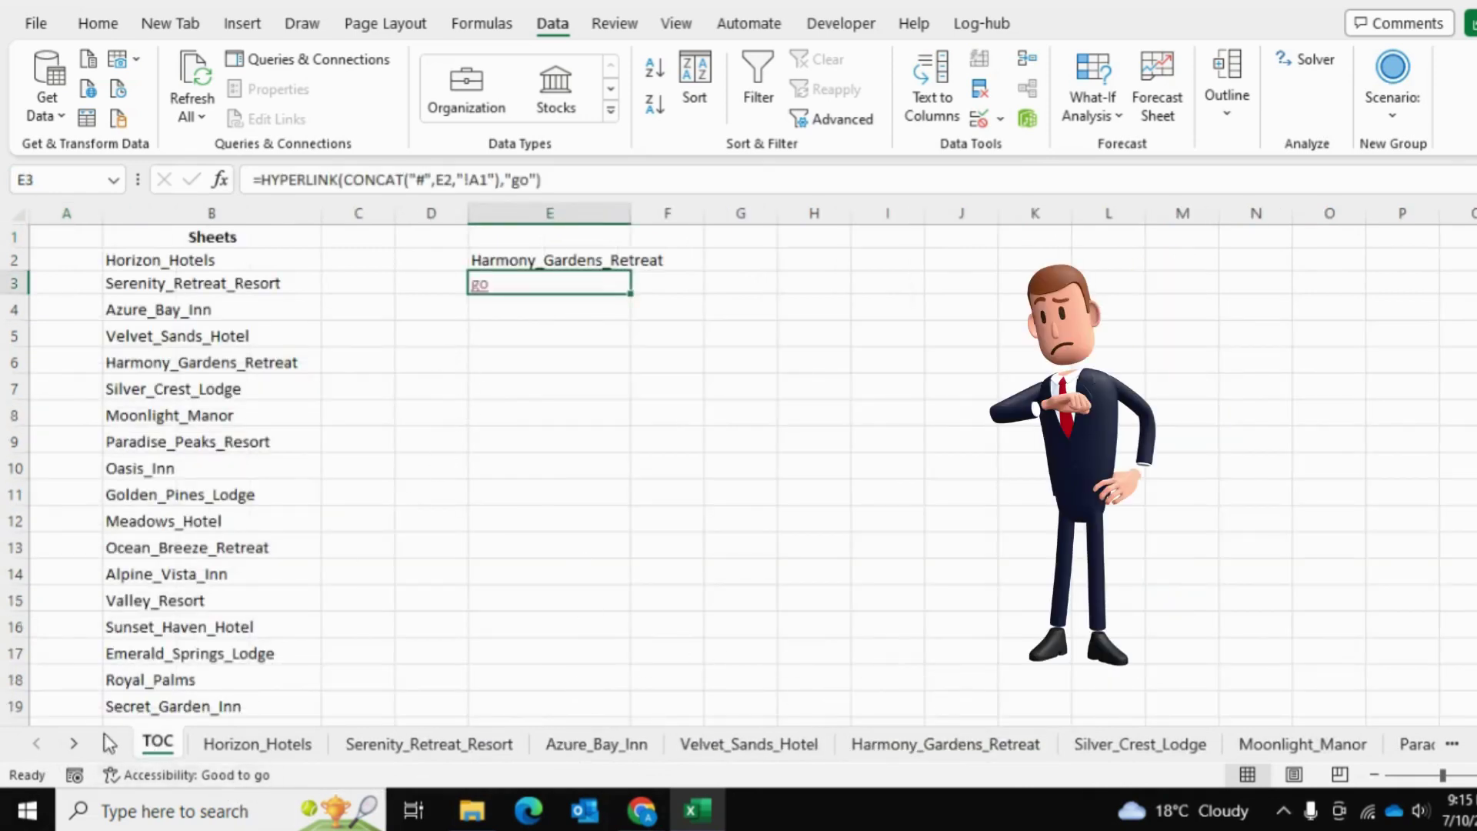
{"action": "left_click", "coordinate": [73, 744]}
{"action": "left_click", "coordinate": [73, 744]}
{"action": "left_click", "coordinate": [37, 750]}
{"action": "left_click", "coordinate": [37, 750]}
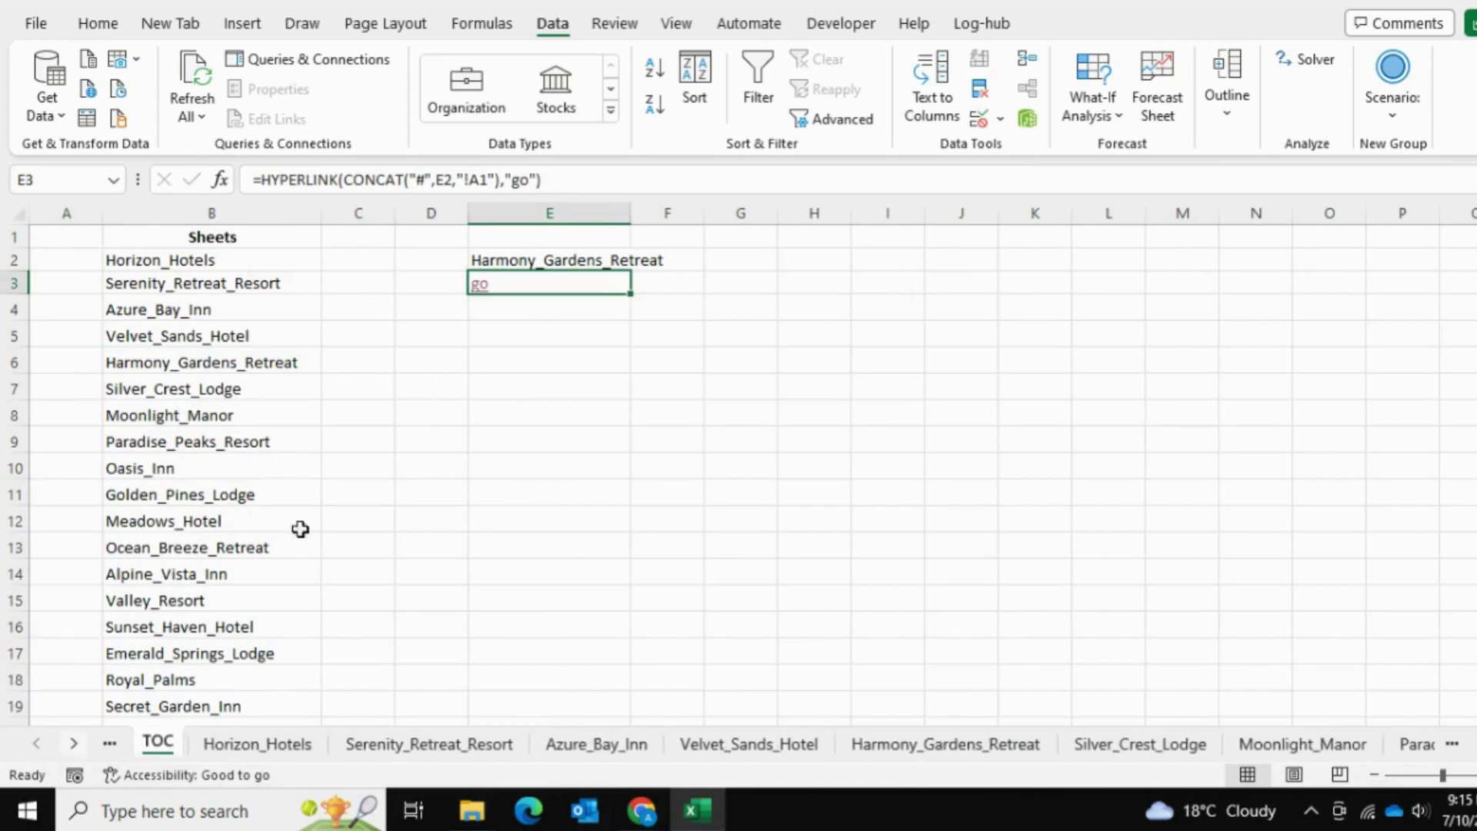
Choose Golden_Pines_Lodge from the list in cell E2 and follow the go link in E3 to that sheet.
{"action": "left_click", "coordinate": [613, 262]}
{"action": "left_click", "coordinate": [641, 261]}
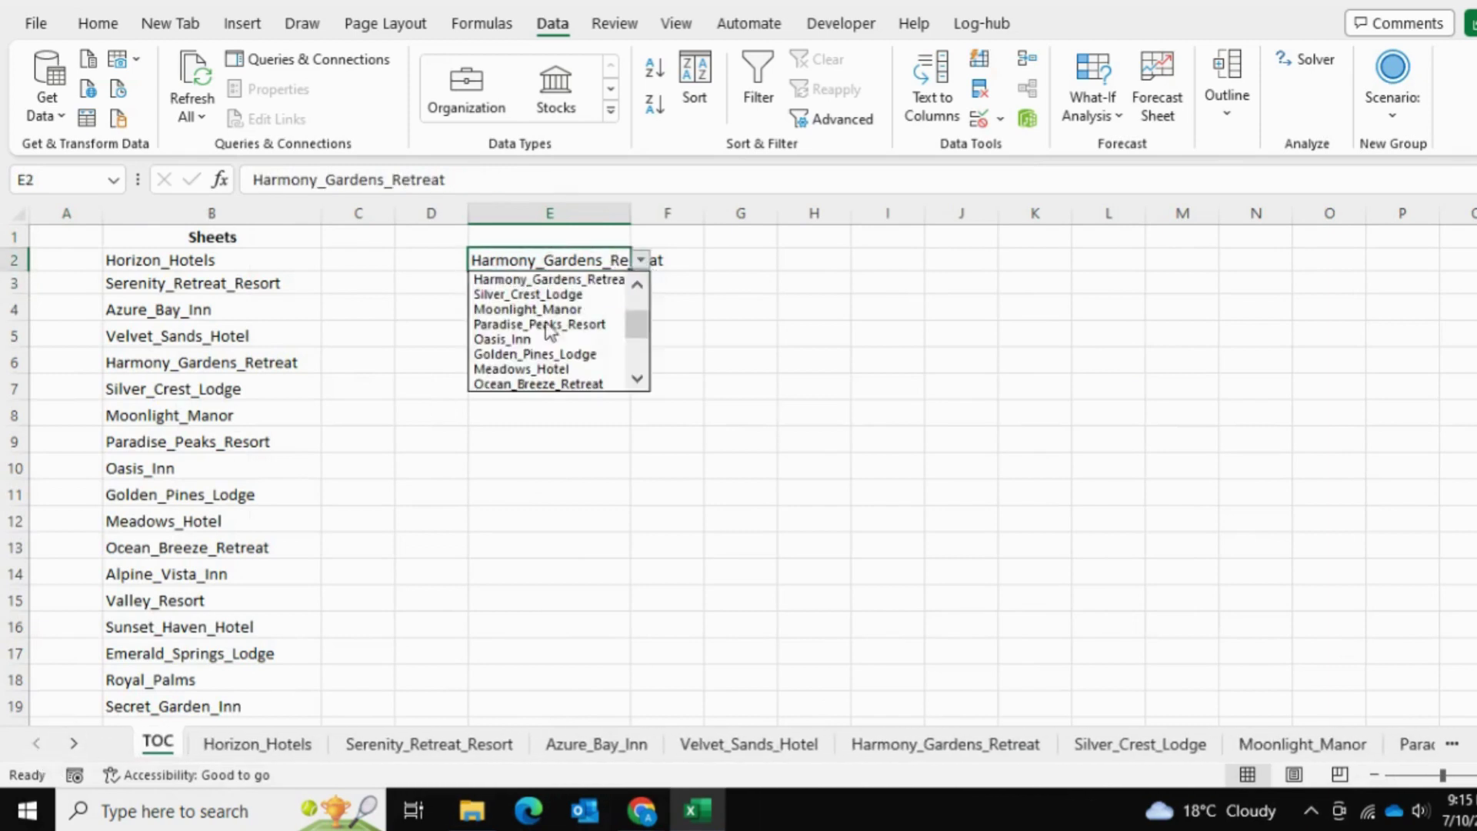
{"action": "left_click", "coordinate": [539, 353]}
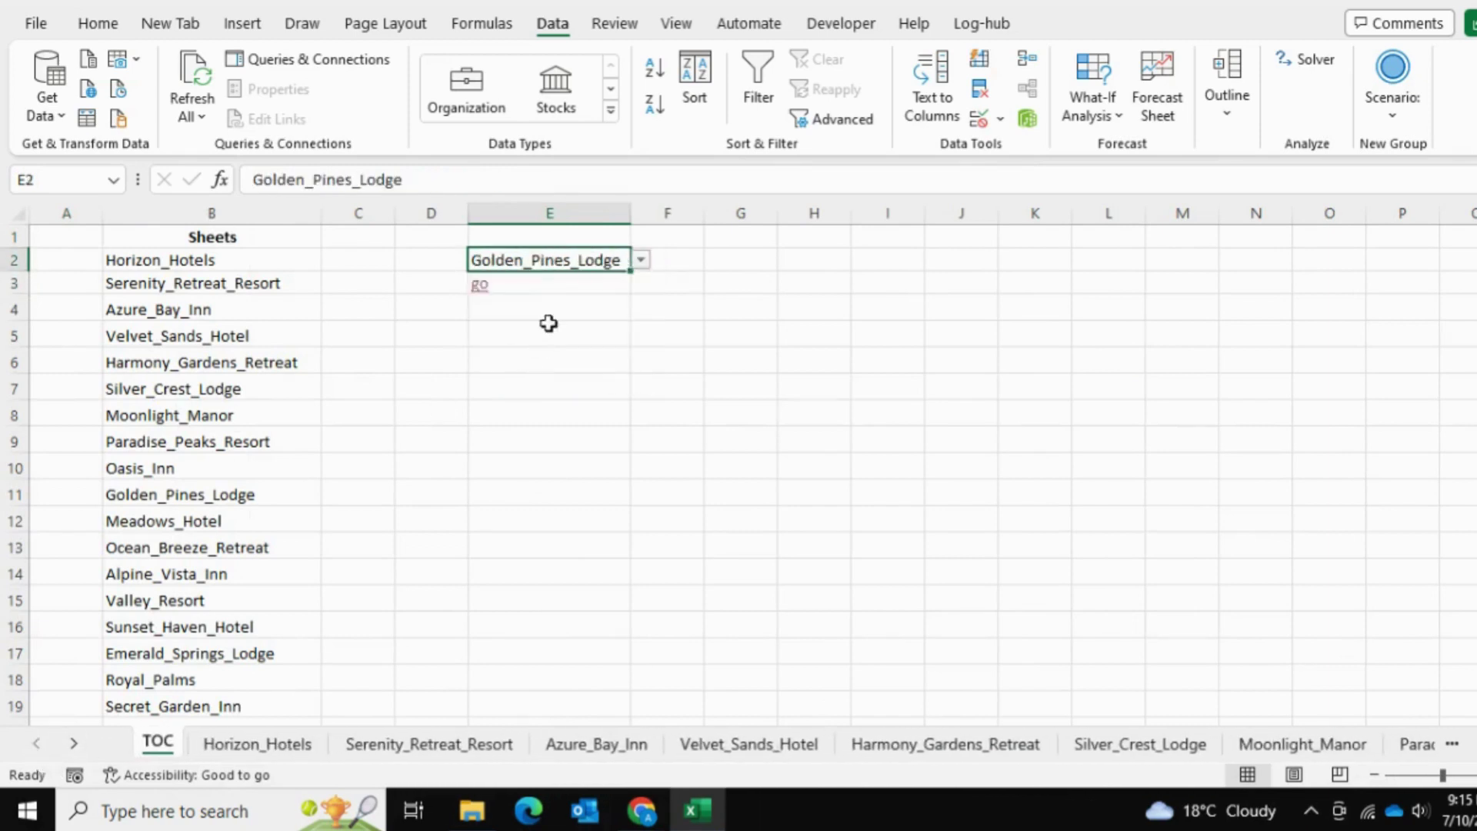
{"action": "left_click", "coordinate": [479, 286]}
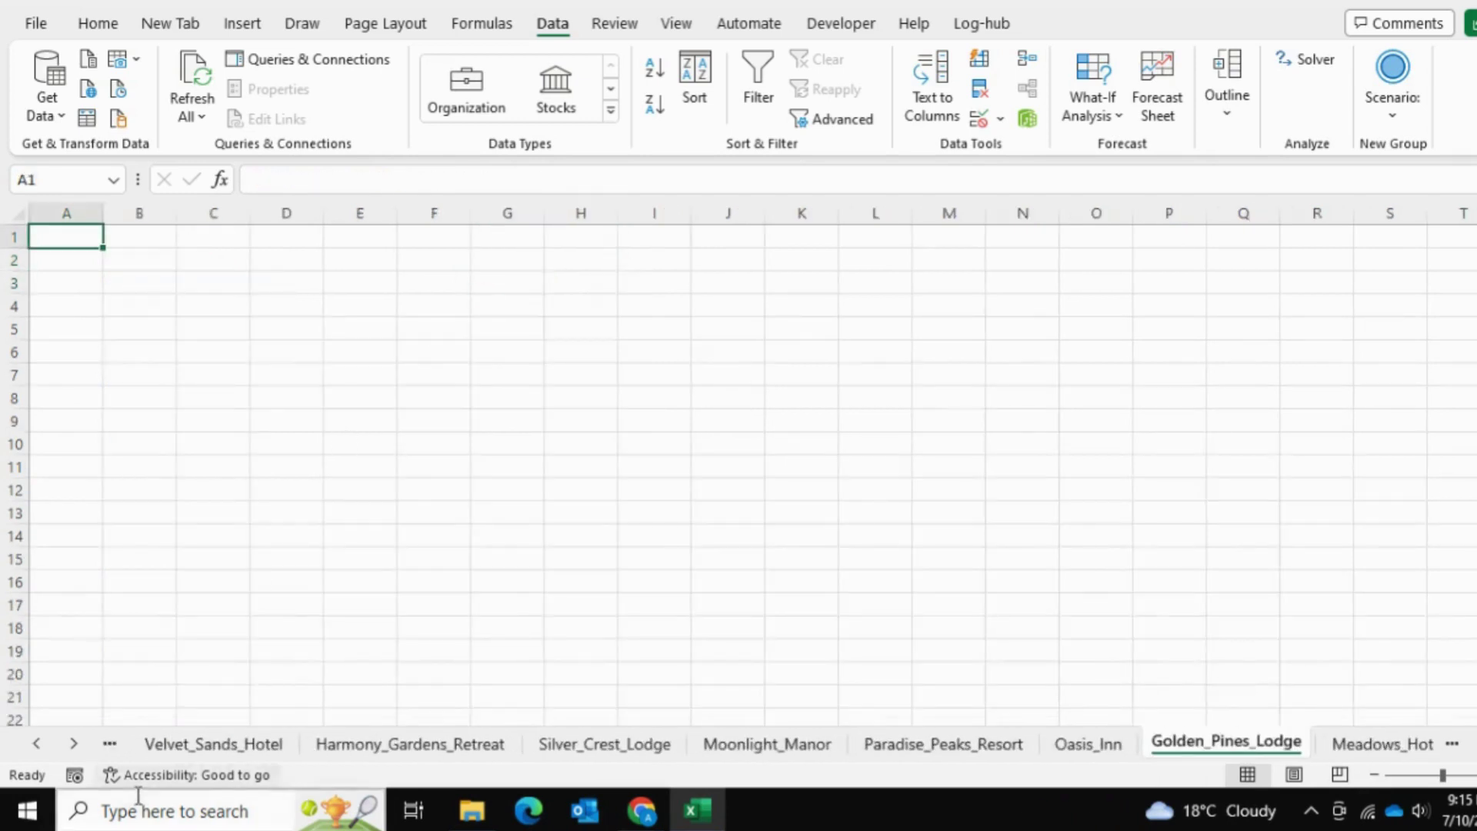
Go back from the Golden_Pines_Lodge sheet to the TOC sheet.
{"action": "left_click", "coordinate": [39, 745]}
{"action": "left_click", "coordinate": [38, 745]}
{"action": "left_click", "coordinate": [38, 745]}
{"action": "left_click", "coordinate": [42, 745]}
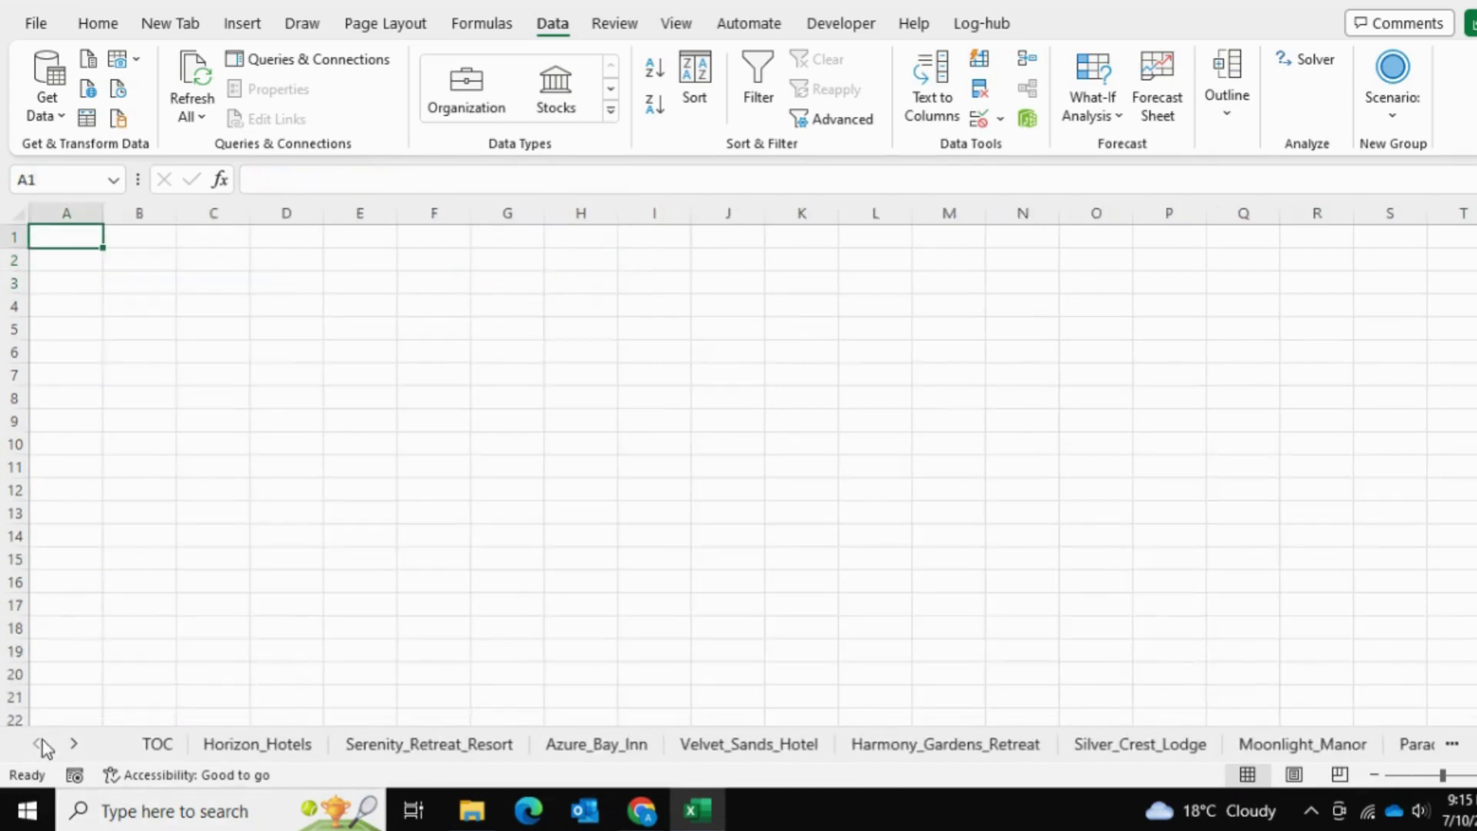
{"action": "left_click", "coordinate": [158, 744]}
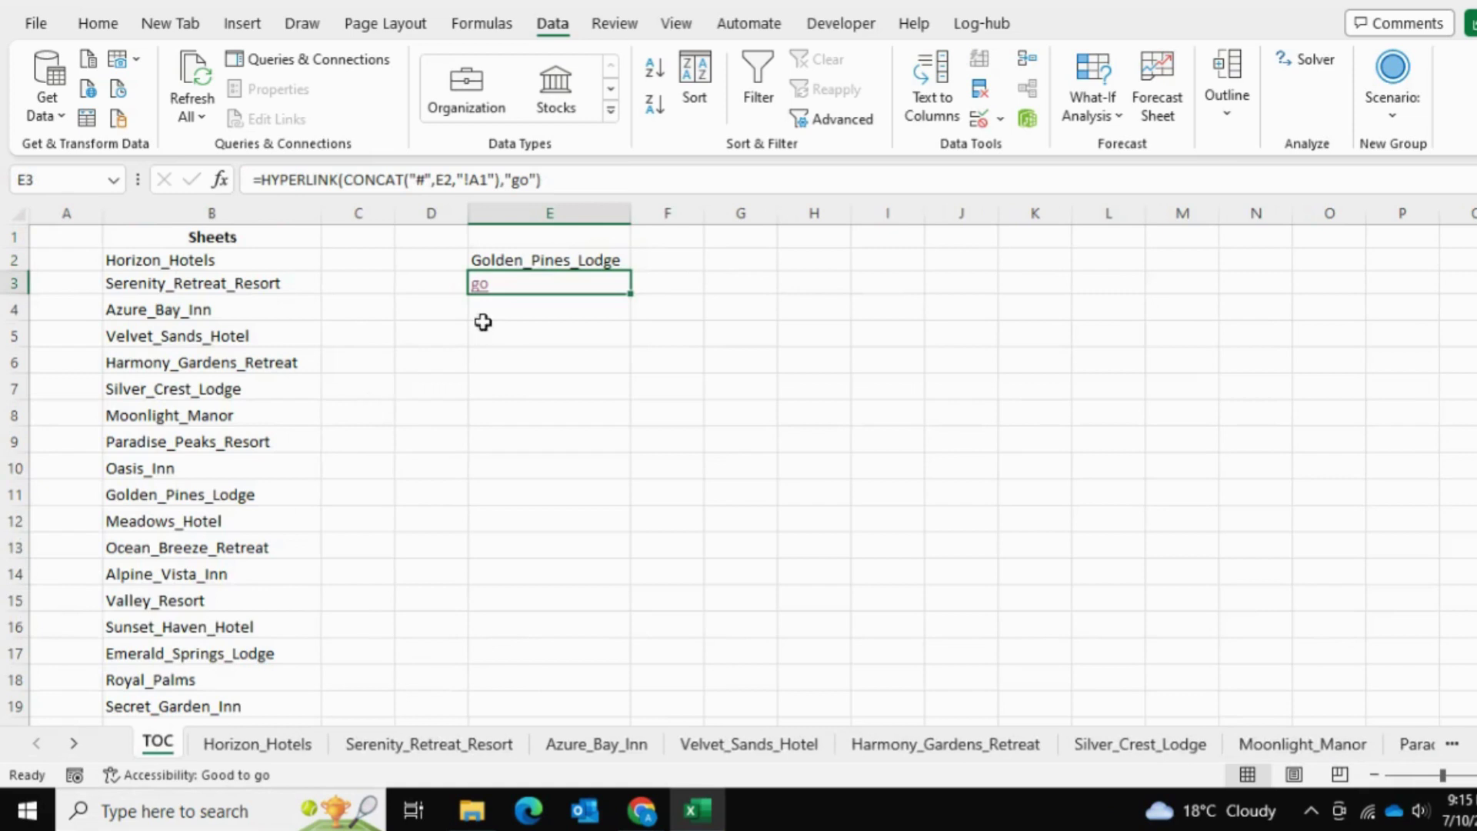
{"action": "left_click", "coordinate": [514, 415]}
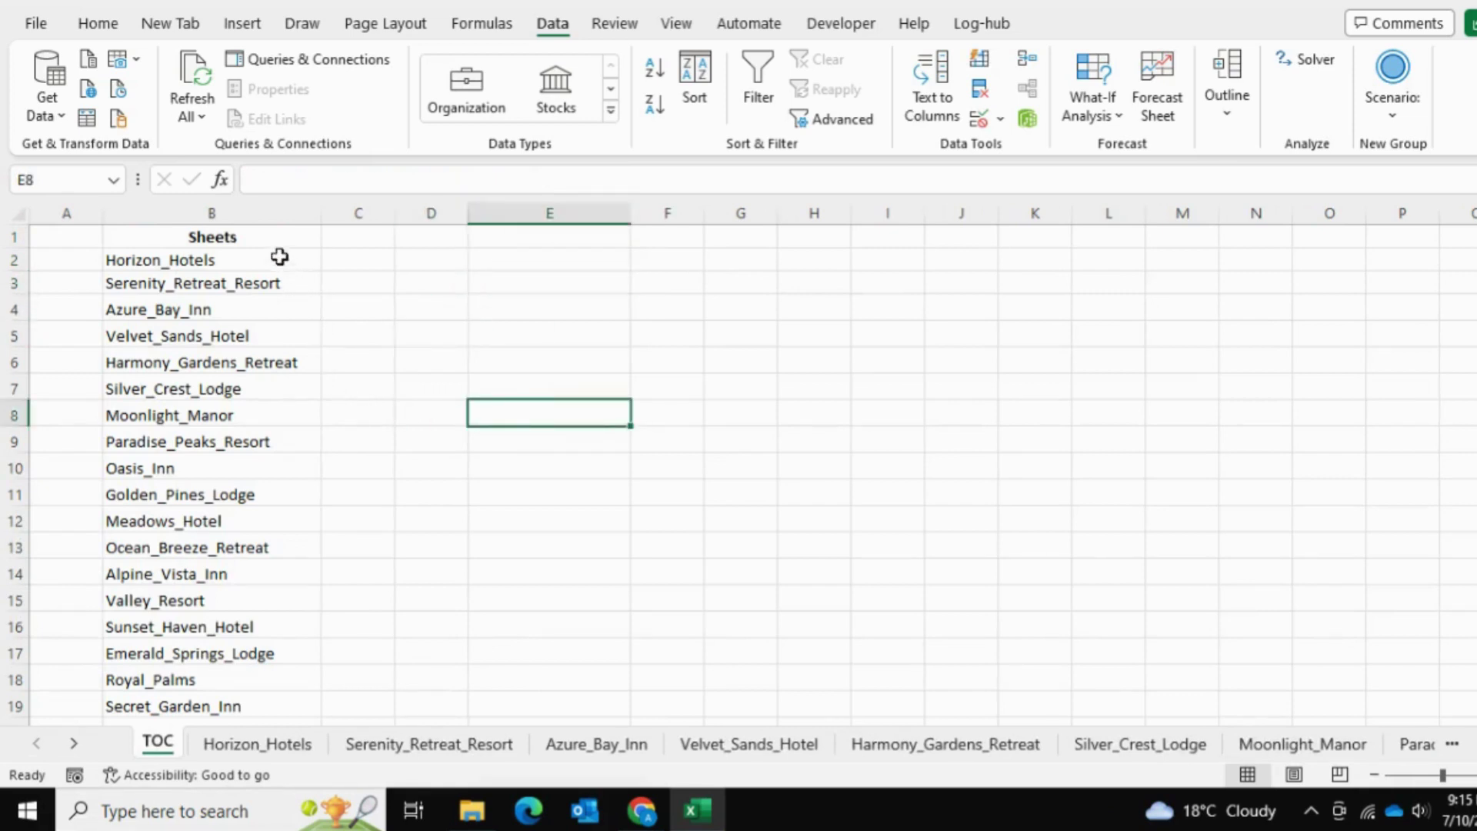
{"action": "left_click_drag", "start_coordinate": [246, 254], "coordinate": [299, 529]}
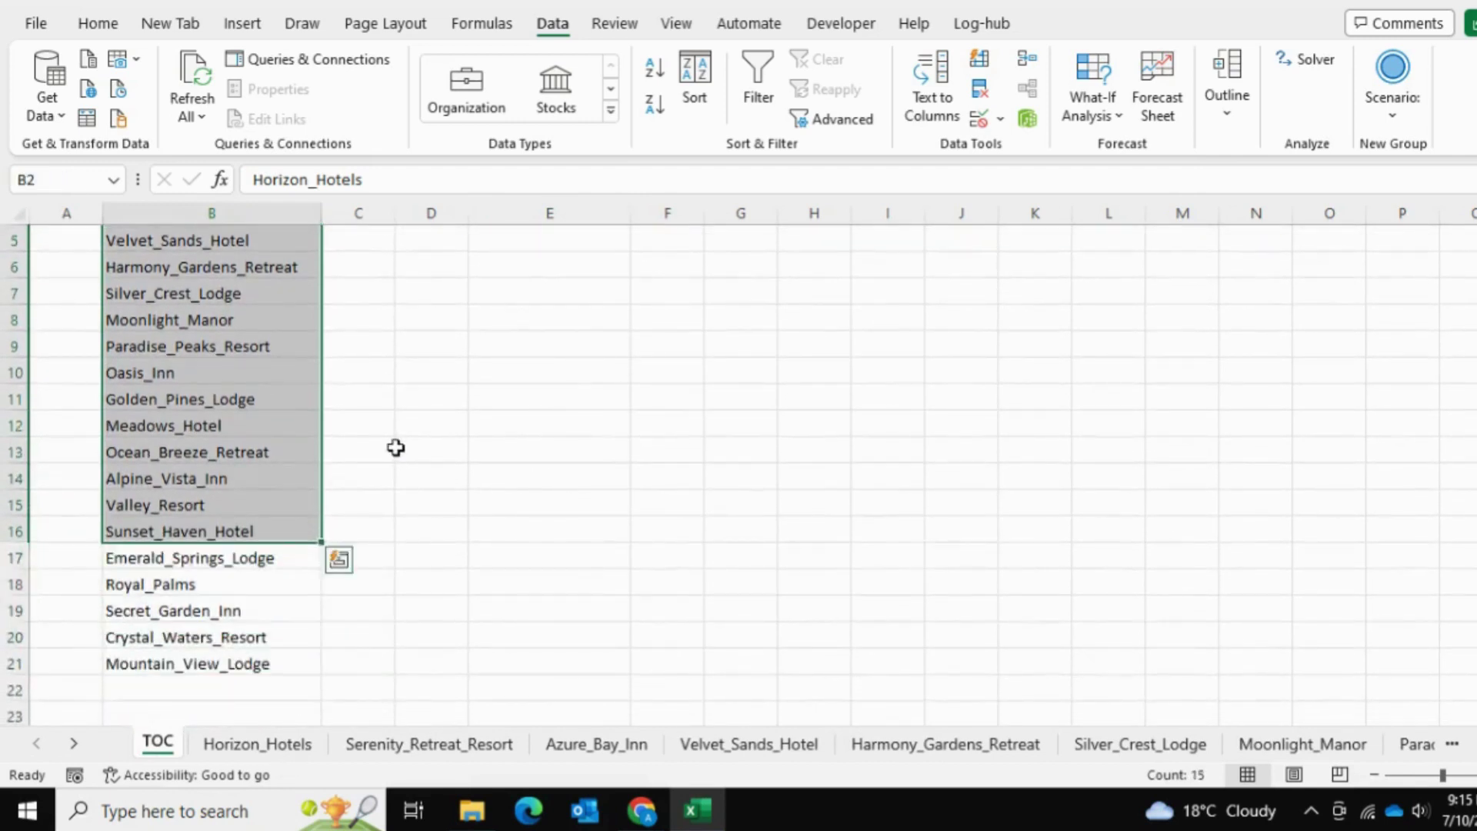
{"action": "scroll", "coordinate": [385, 416], "scroll_direction": "up", "scroll_amount": 2}
{"action": "left_click", "coordinate": [360, 356]}
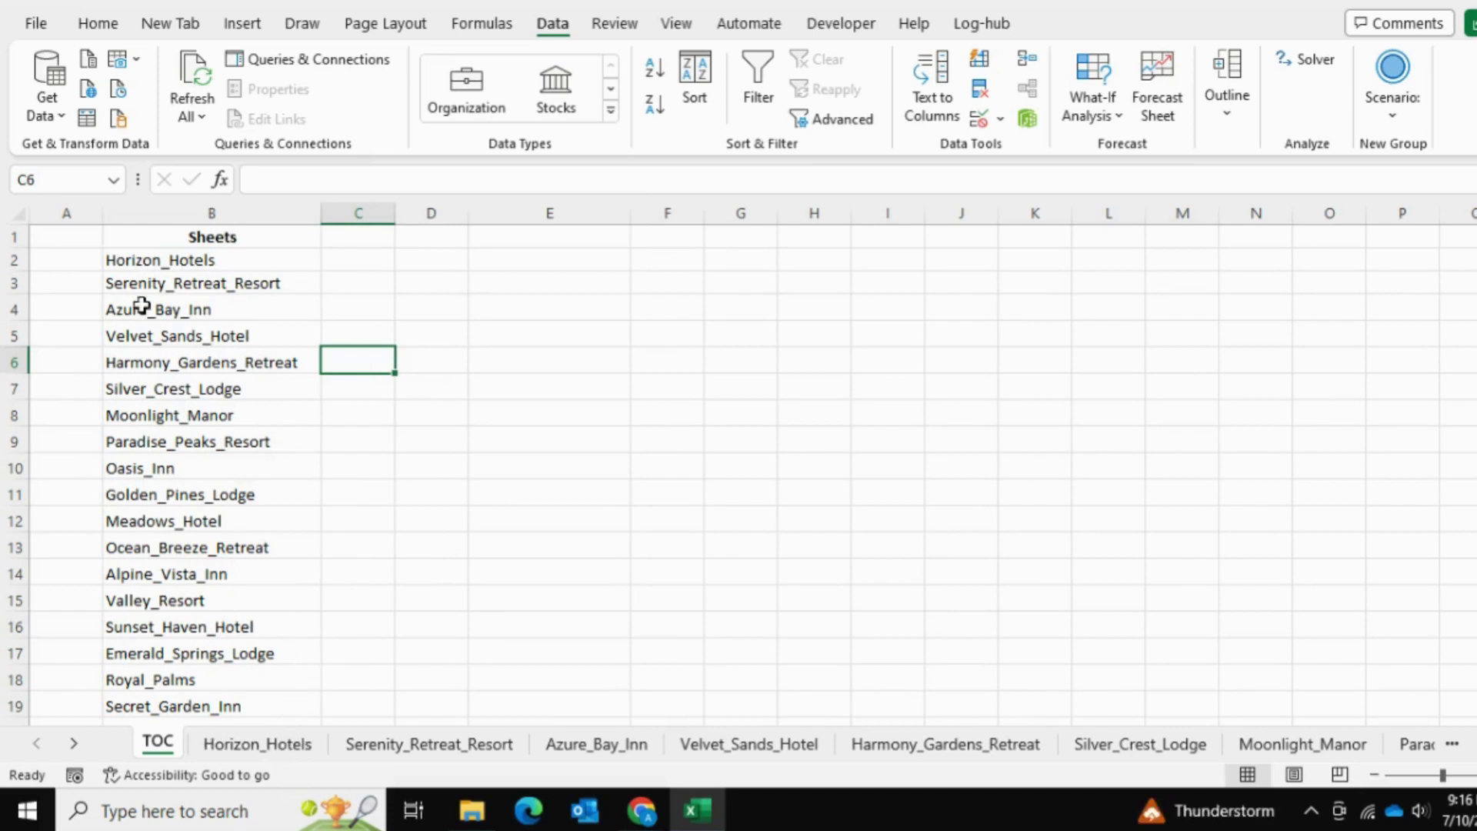
Enter the header Number in cell A1, beside the Sheets heading.
{"action": "left_click", "coordinate": [60, 240]}
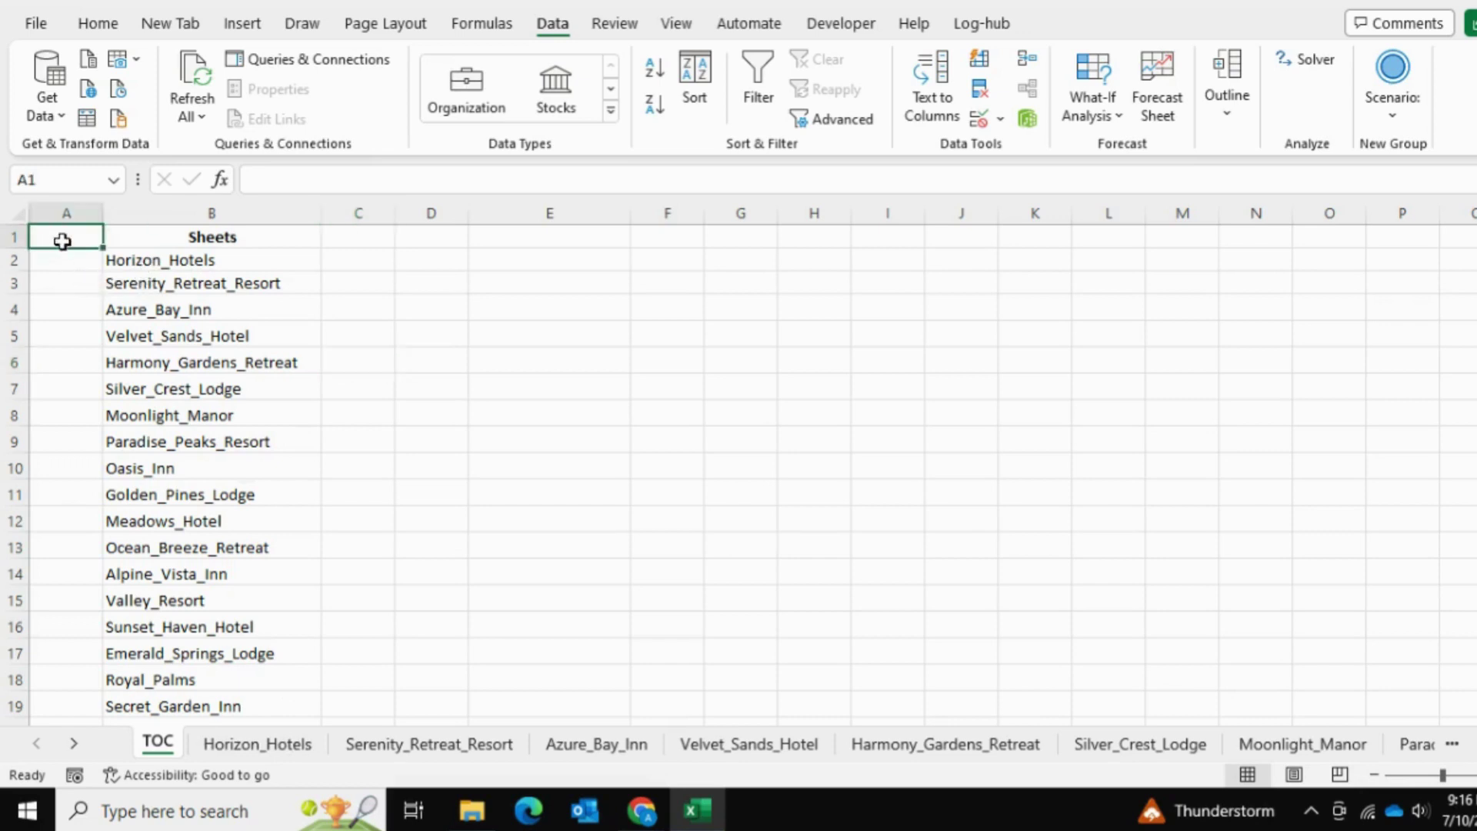
{"action": "left_click_drag", "start_coordinate": [86, 270], "coordinate": [69, 652]}
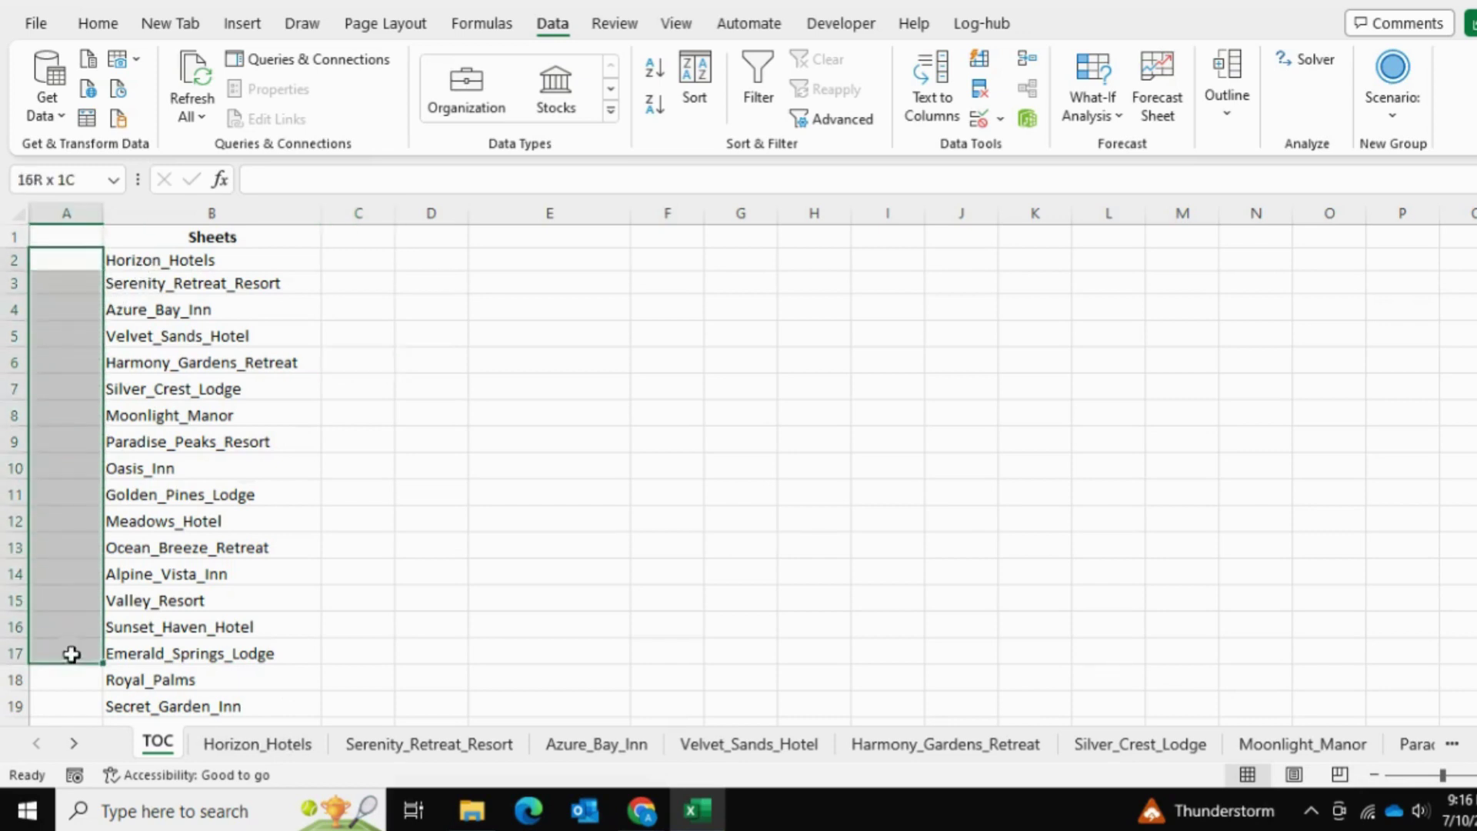
{"action": "left_click", "coordinate": [56, 237]}
{"action": "type", "text": "Number"}
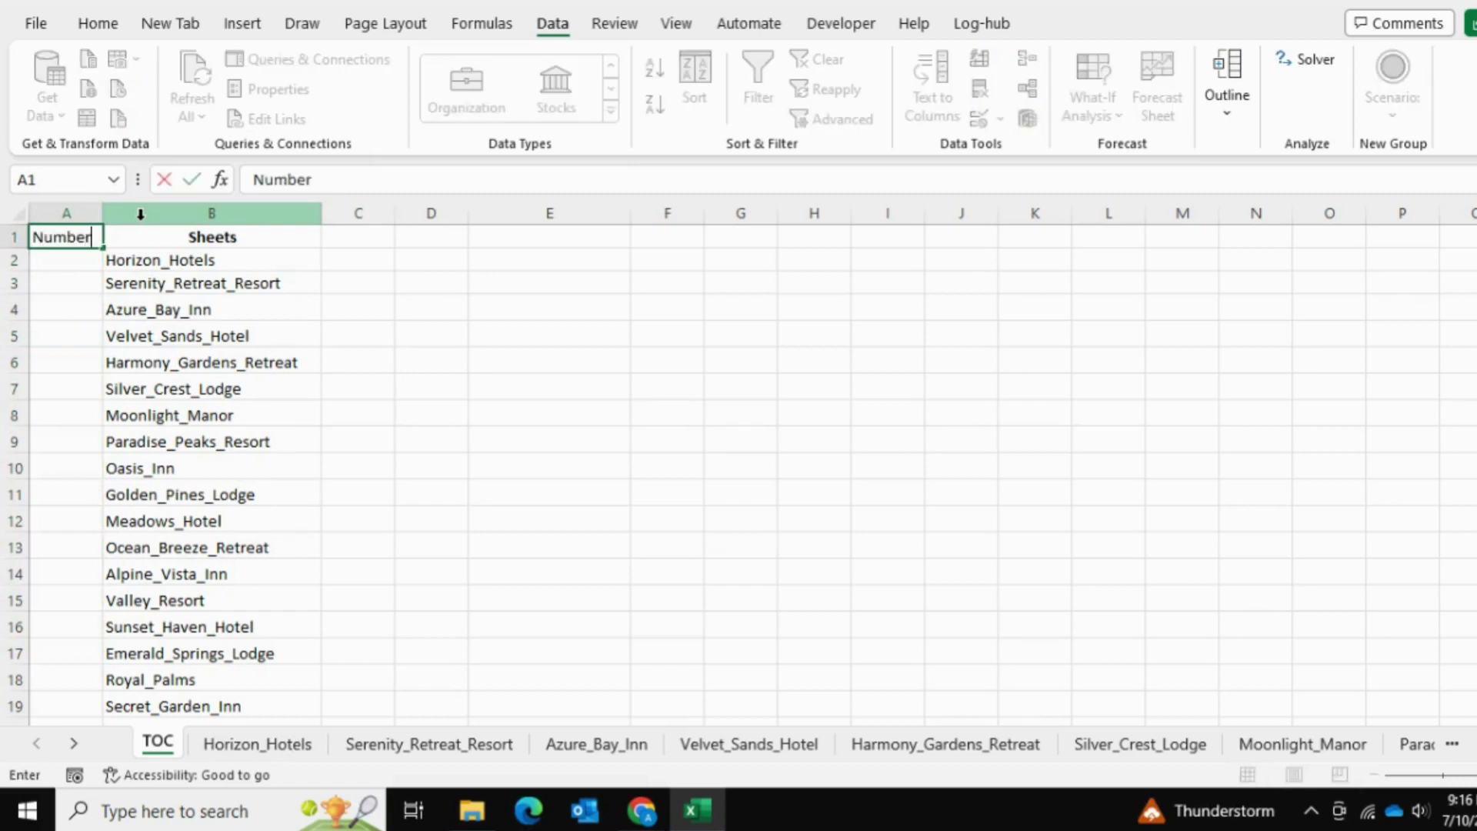
{"action": "key", "text": "Return"}
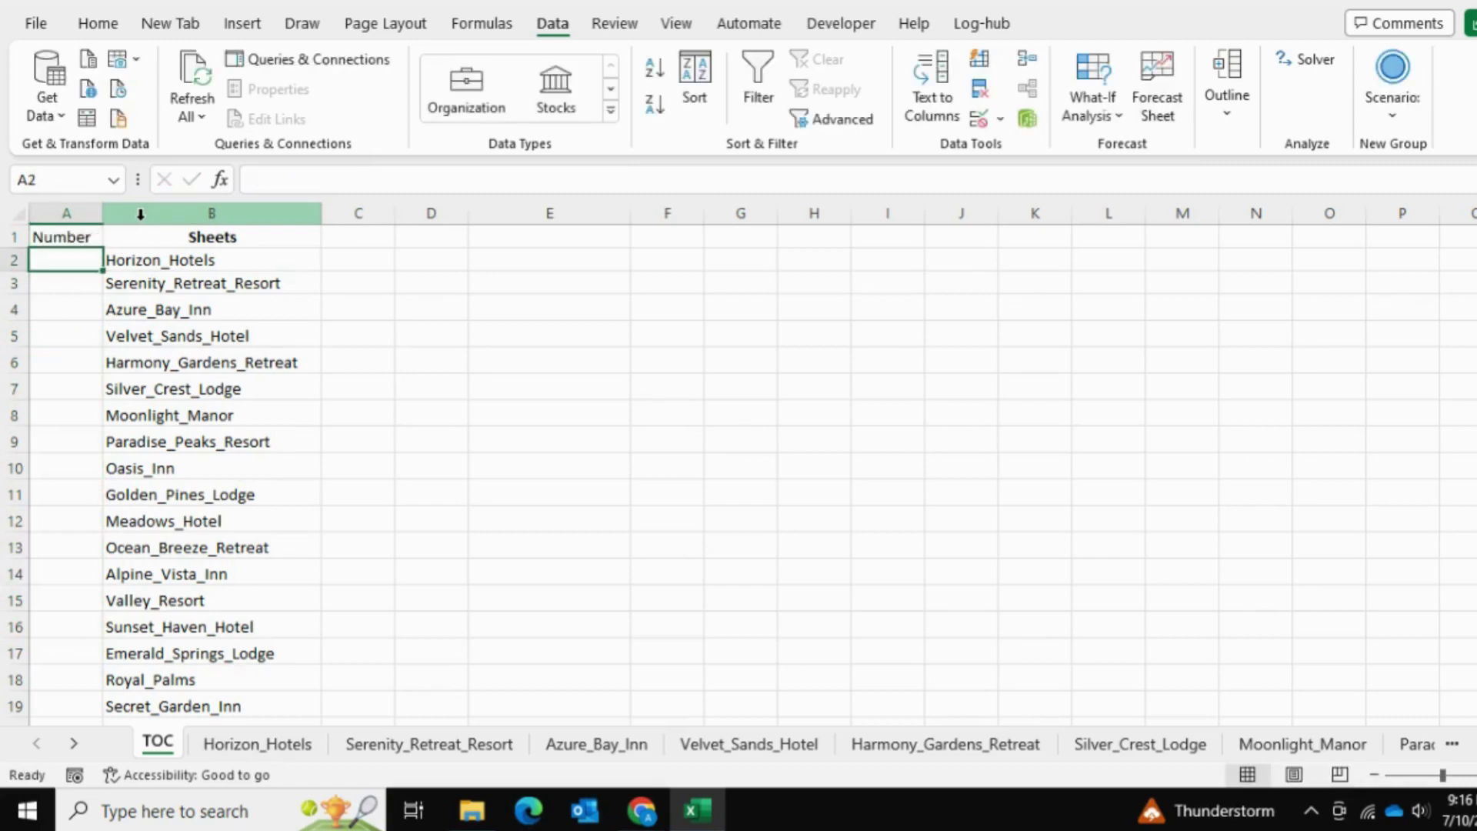
Enter 1 and 2 in A2 and A3 and fill the number series down alongside the whole list of sheet names.
{"action": "type", "text": "1"}
{"action": "key", "text": "Return"}
{"action": "type", "text": "2"}
{"action": "key", "text": "Return"}
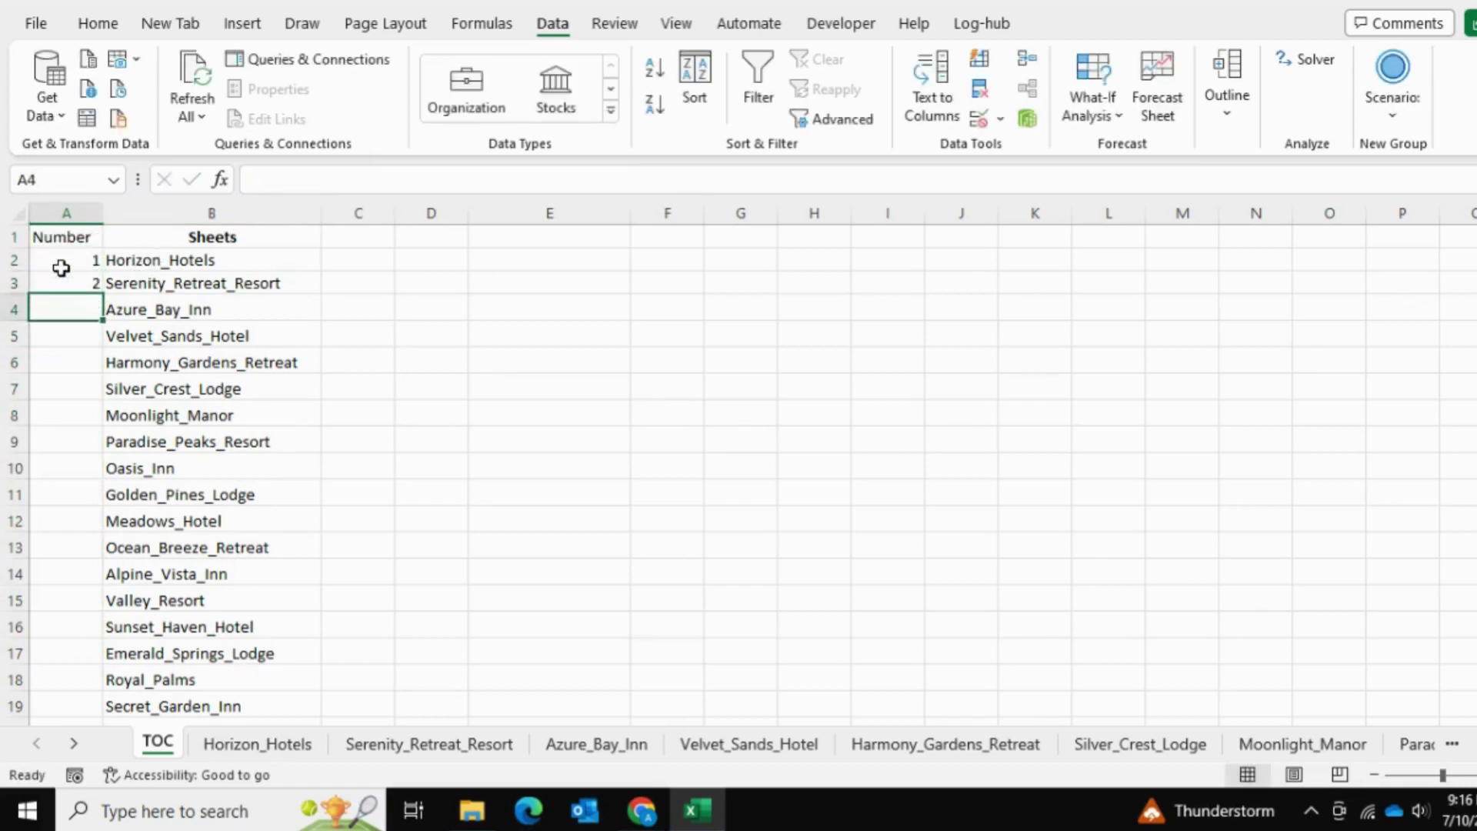
{"action": "left_click_drag", "start_coordinate": [61, 267], "coordinate": [100, 299]}
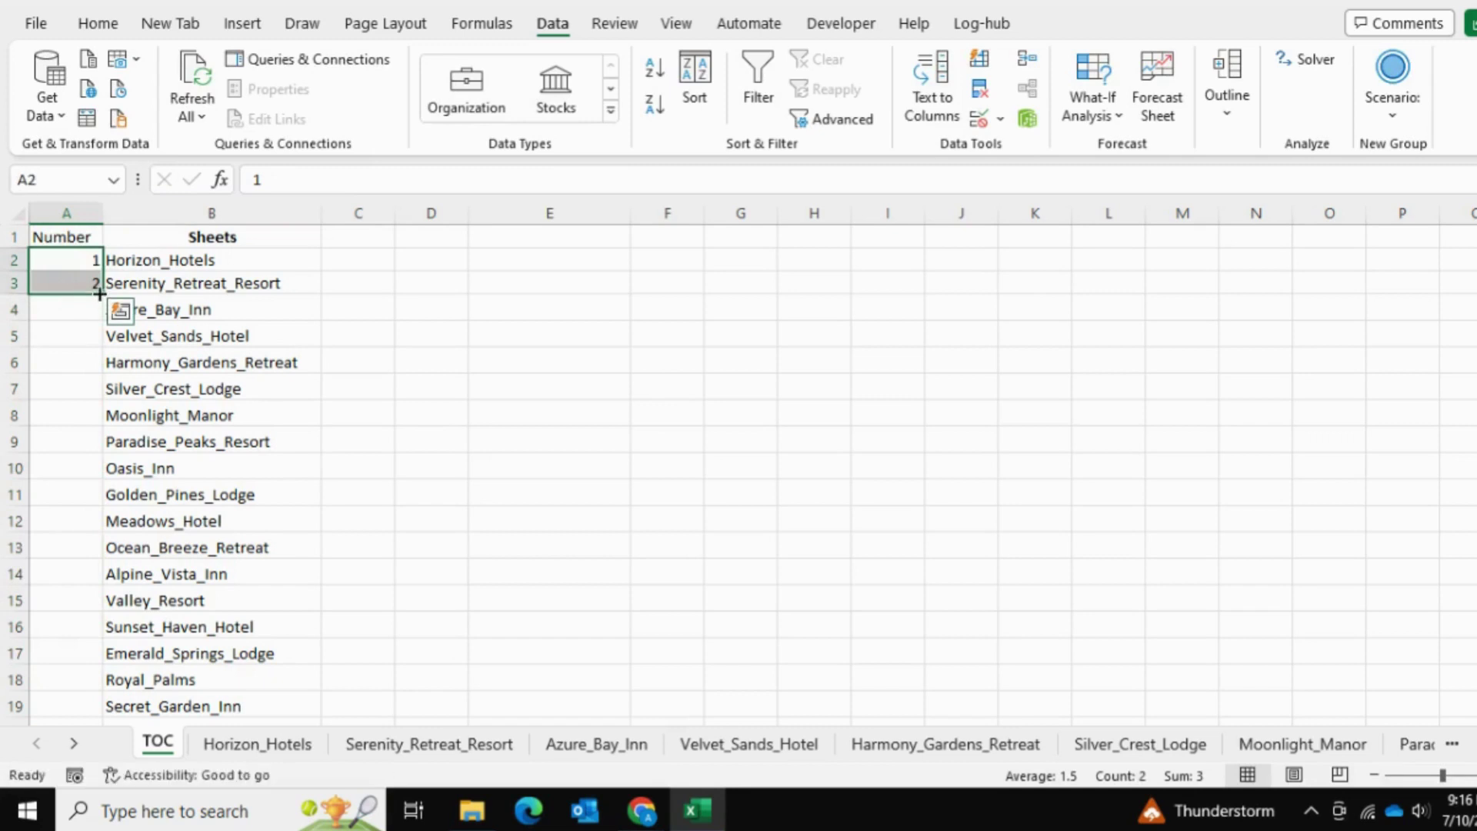
{"action": "double_click", "coordinate": [100, 294]}
{"action": "left_click", "coordinate": [383, 333]}
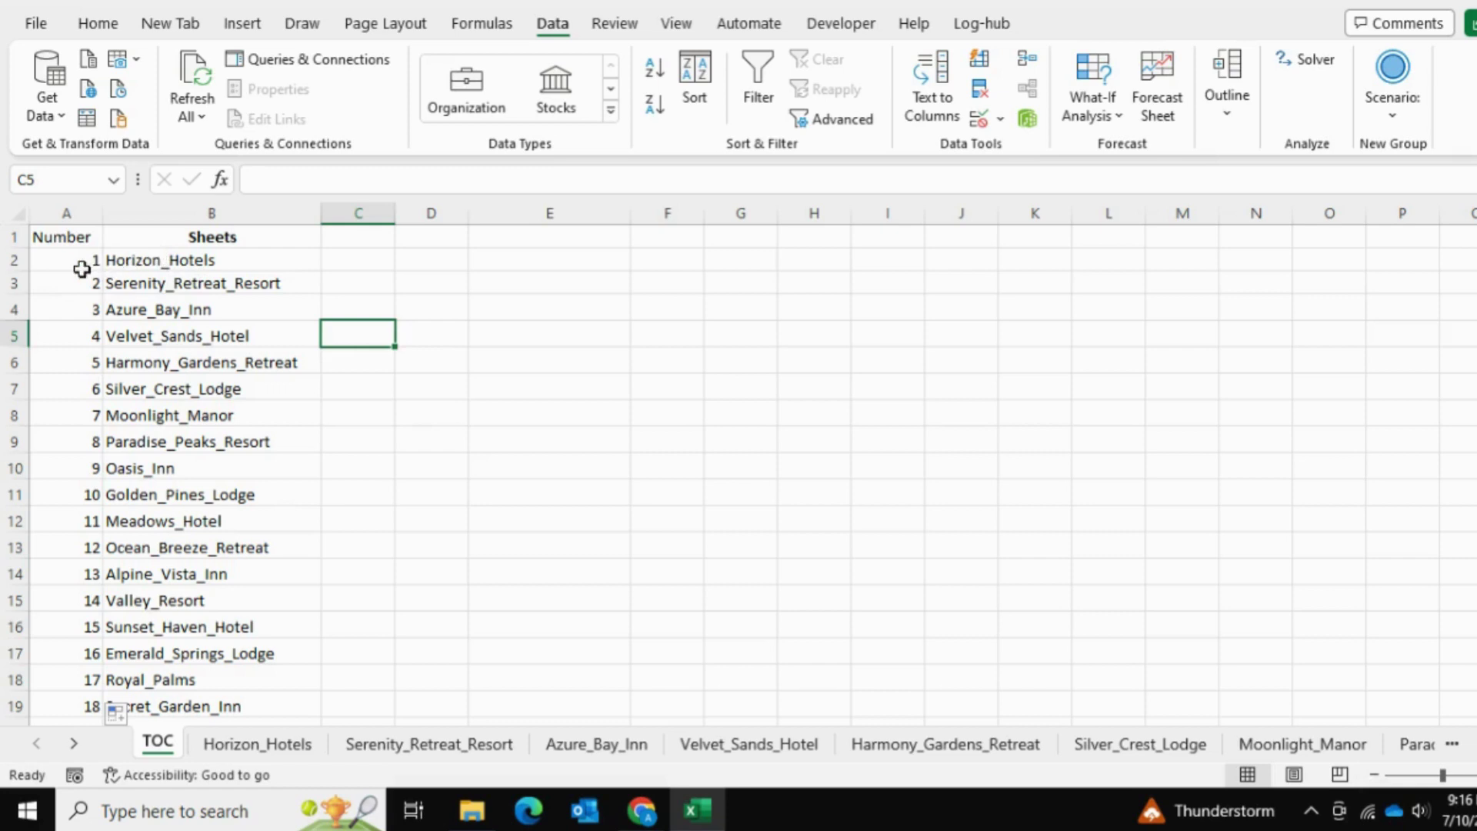
Move the sheet names in B2:B21 down one row so that they start in B3.
{"action": "left_click", "coordinate": [153, 259]}
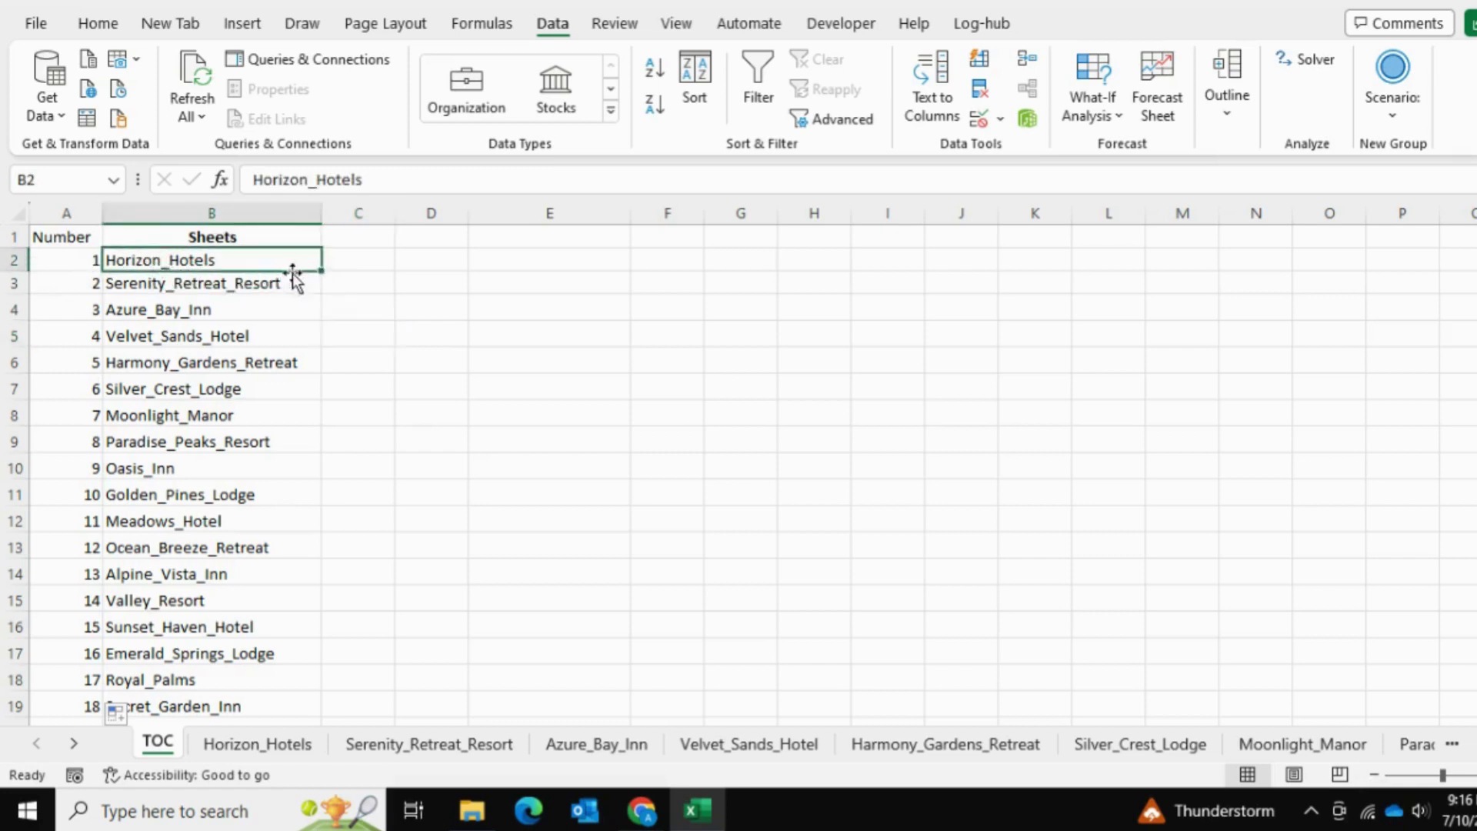
{"action": "key", "text": "ctrl+shift+Down"}
{"action": "scroll", "coordinate": [274, 253], "scroll_direction": "down", "scroll_amount": 2}
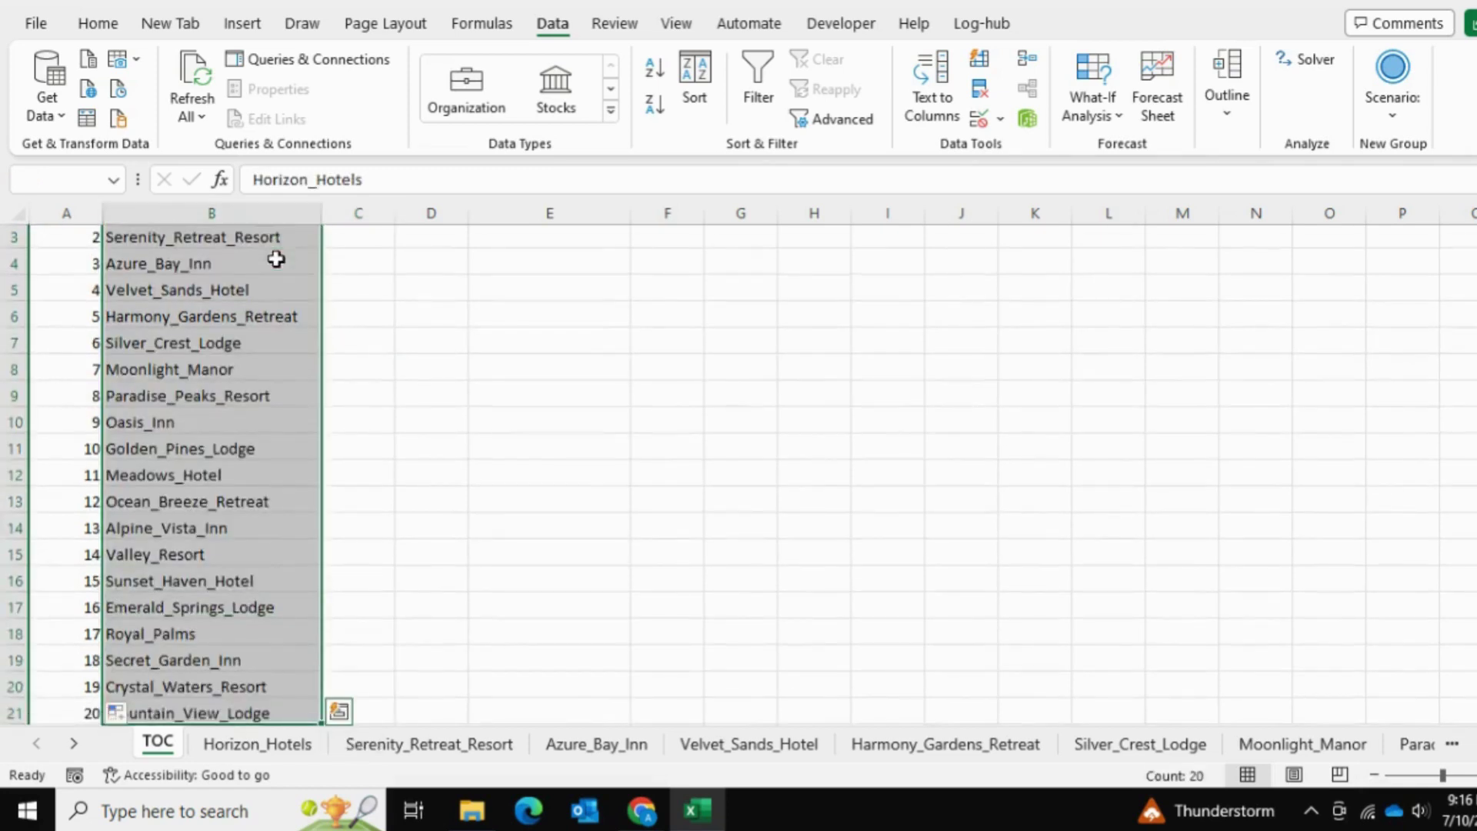
{"action": "left_click_drag", "start_coordinate": [298, 593], "coordinate": [297, 603]}
Enter 21 in cell A22 to number Mountain_View_Lodge.
{"action": "left_click", "coordinate": [83, 595]}
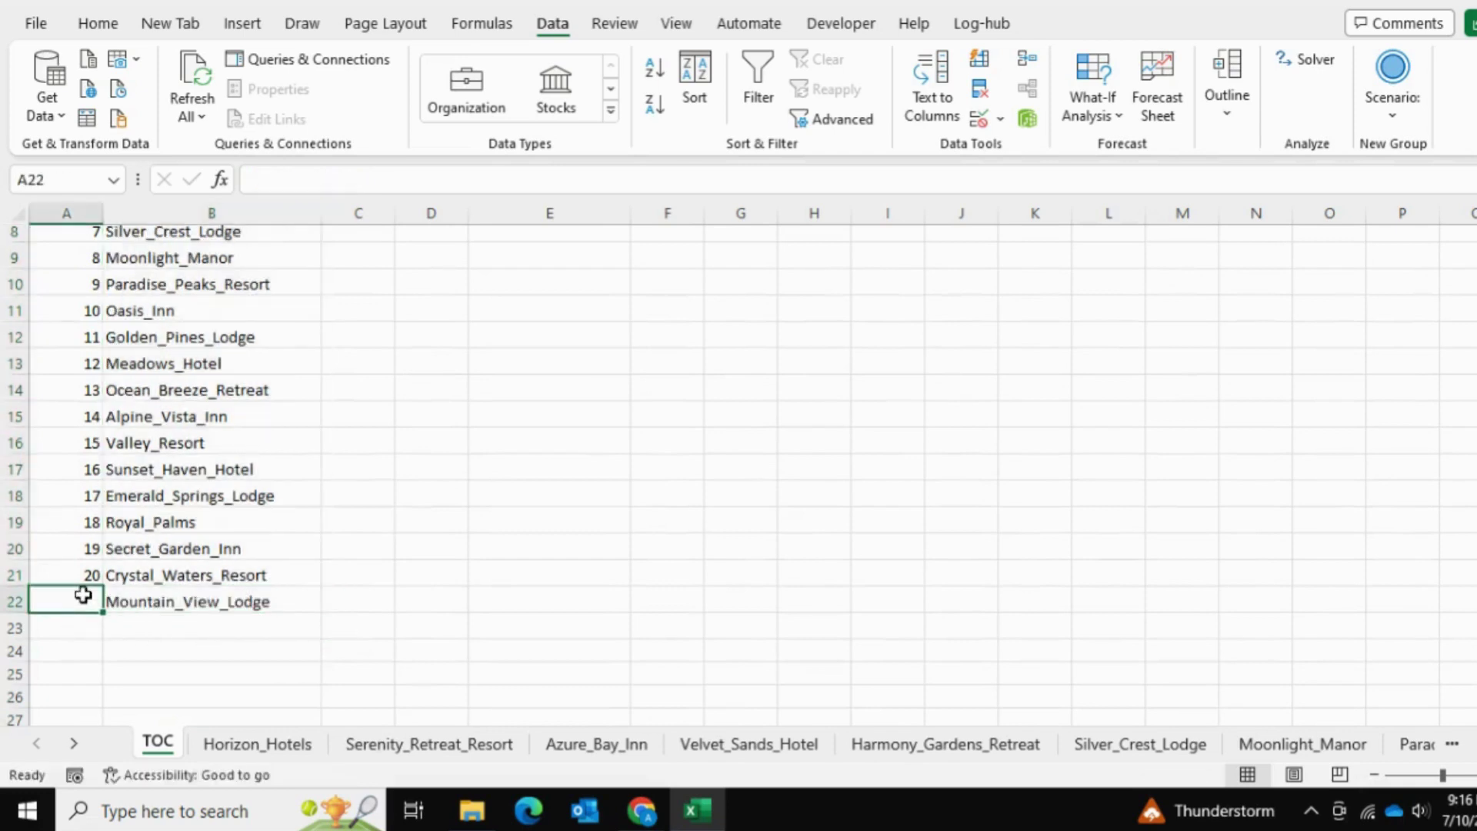
{"action": "type", "text": "21"}
{"action": "left_click", "coordinate": [295, 549]}
{"action": "scroll", "coordinate": [295, 548], "scroll_direction": "up", "scroll_amount": 3}
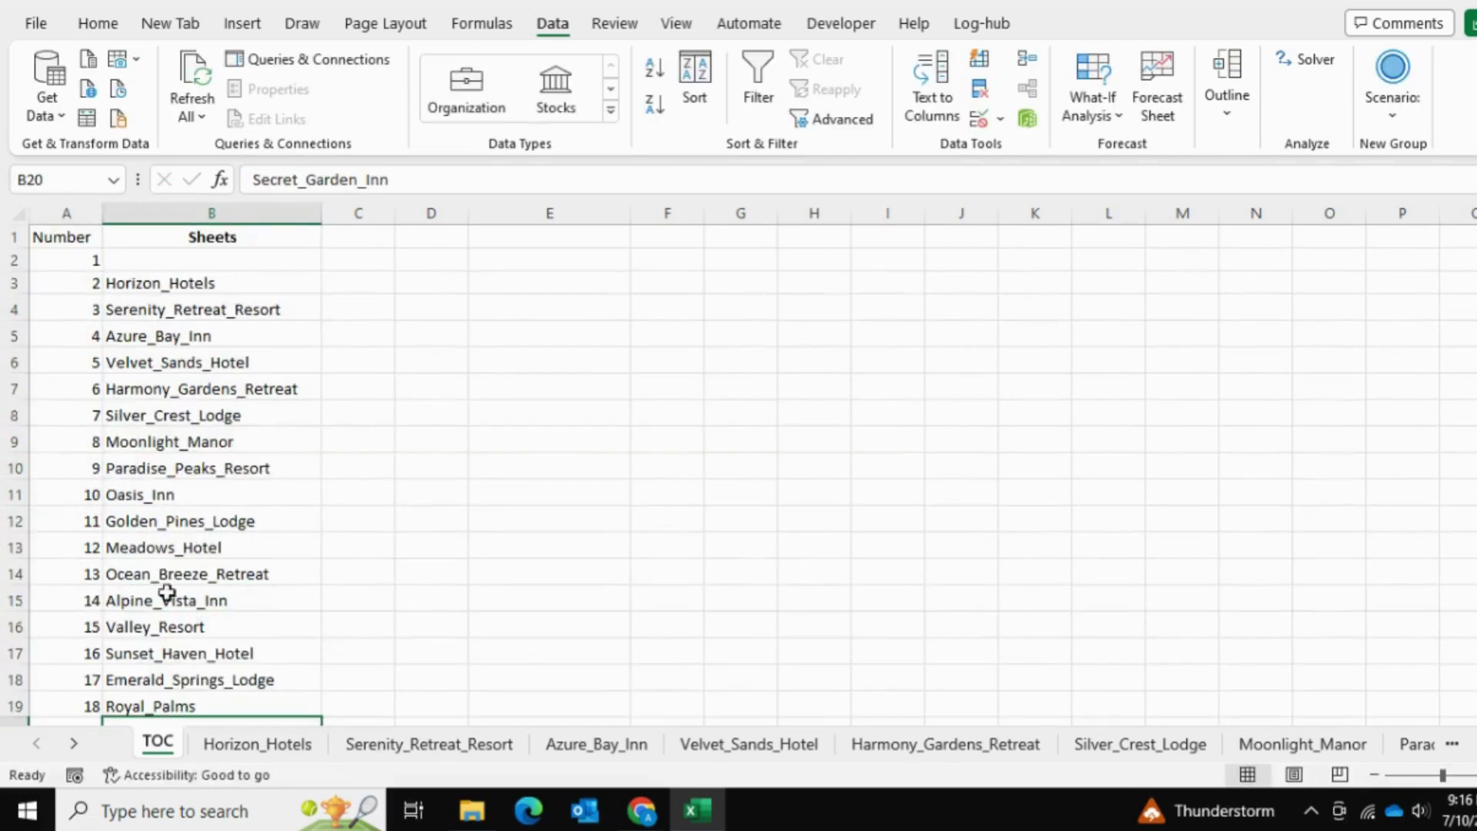
Enter TOC in cell B2 as the first sheet name of the list.
{"action": "left_click", "coordinate": [141, 264]}
{"action": "type", "text": "T"}
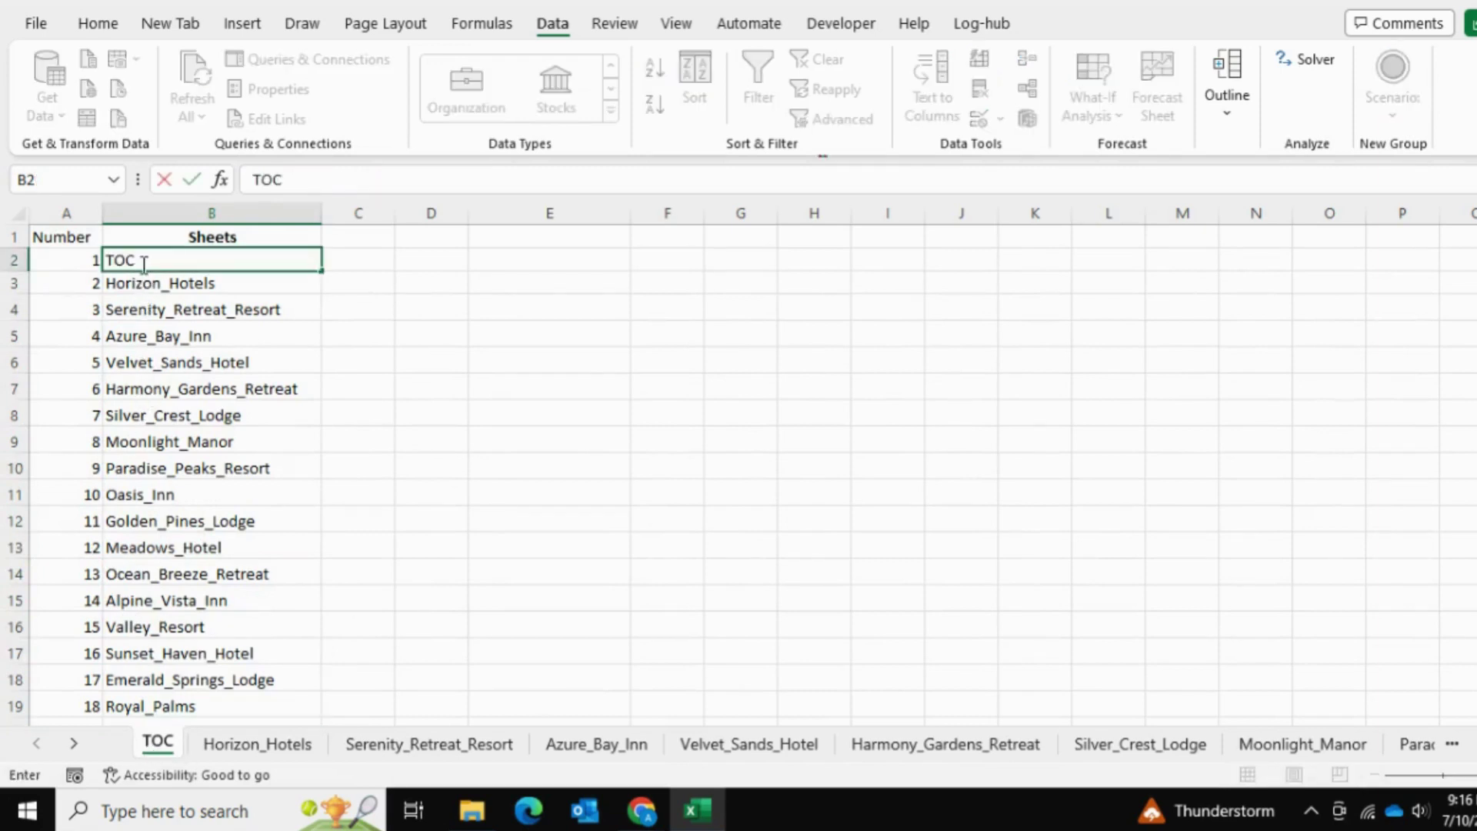
{"action": "type", "text": "OC"}
{"action": "key", "text": "Return"}
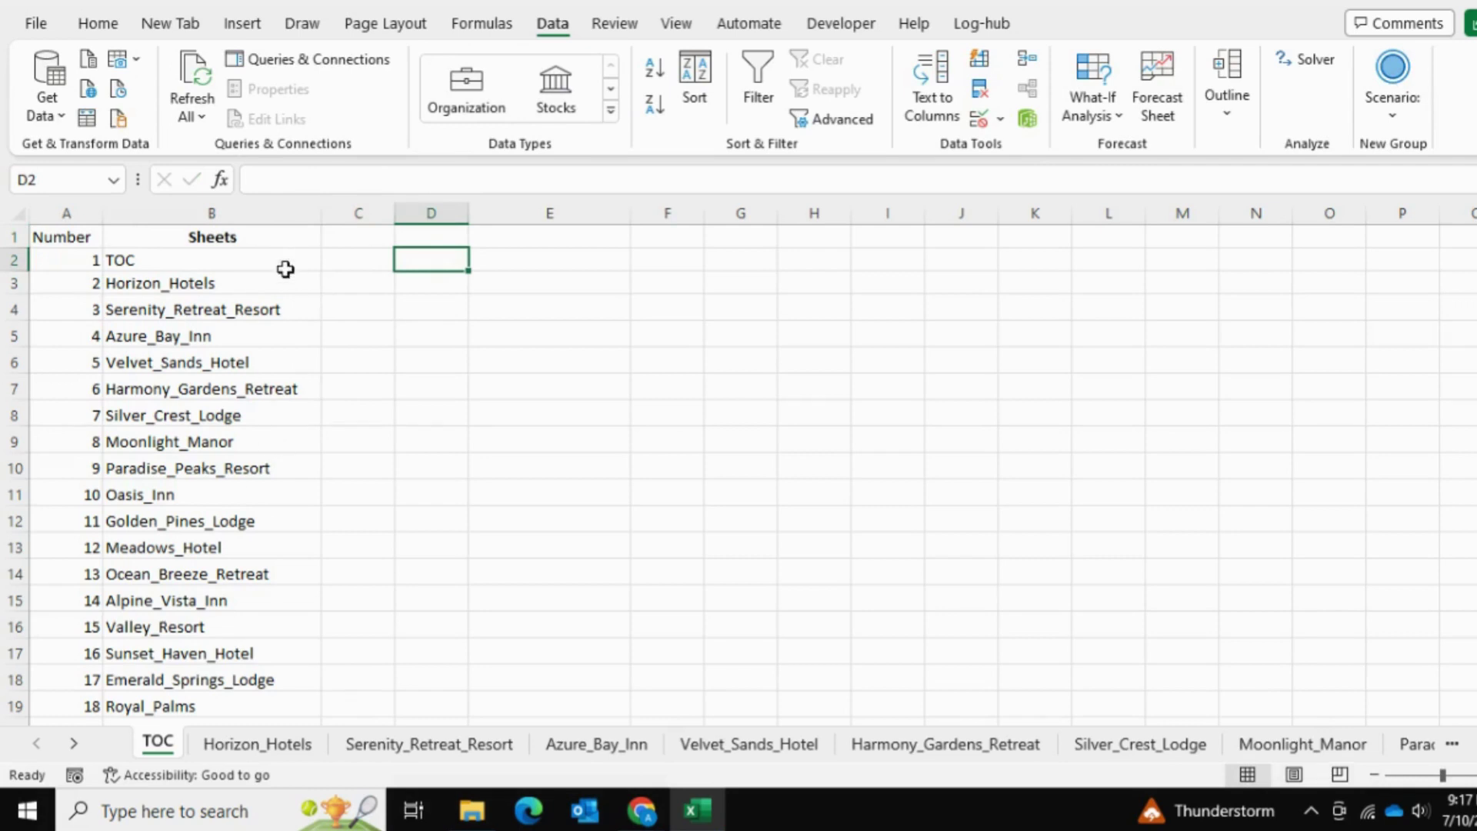
Enter the label Select a Sheet in cell D2 and widen column D to fit it.
{"action": "type", "text": "Selec"}
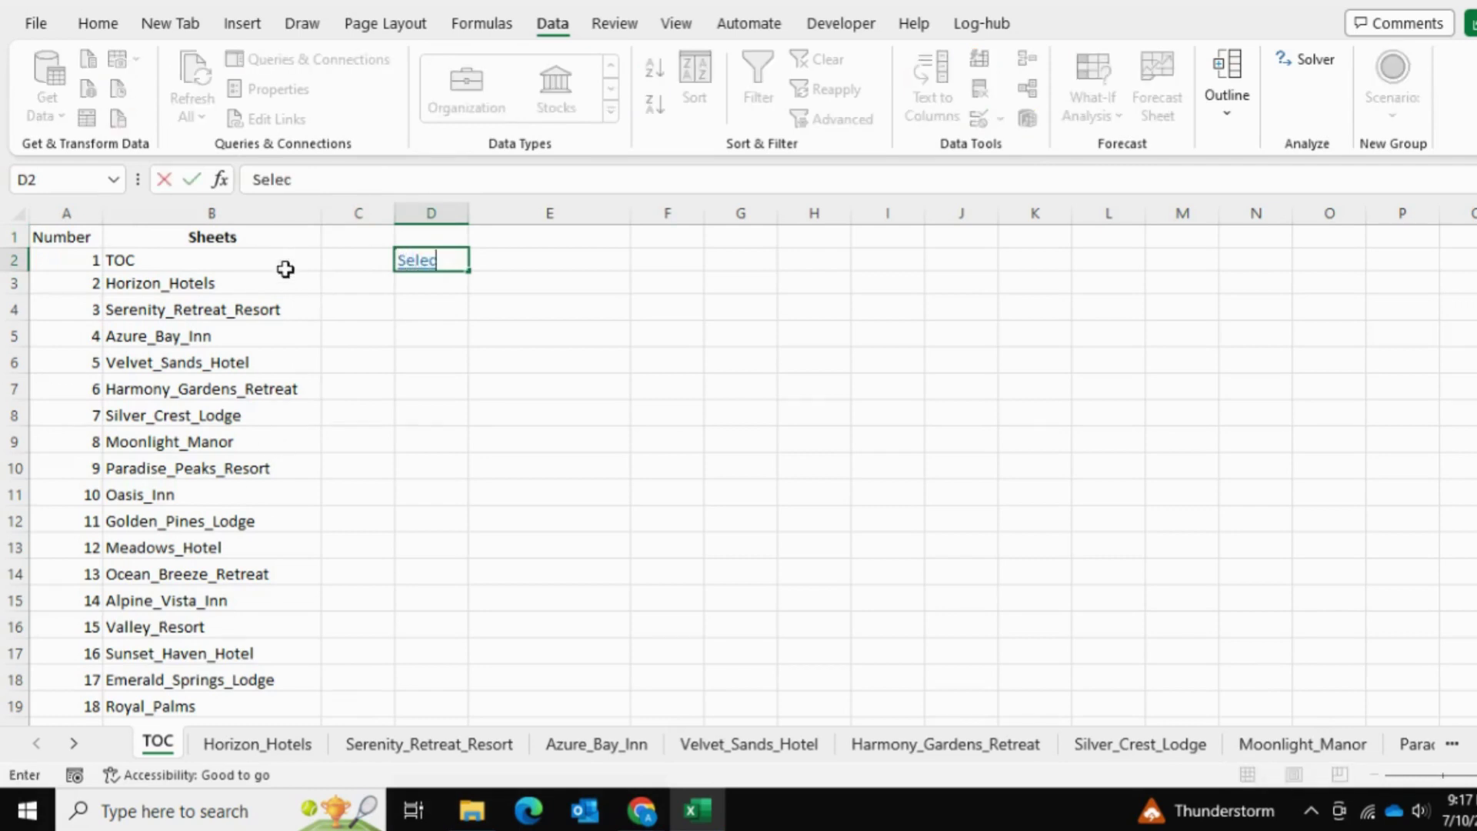
{"action": "type", "text": "t a Sheet"}
{"action": "key", "text": "Return"}
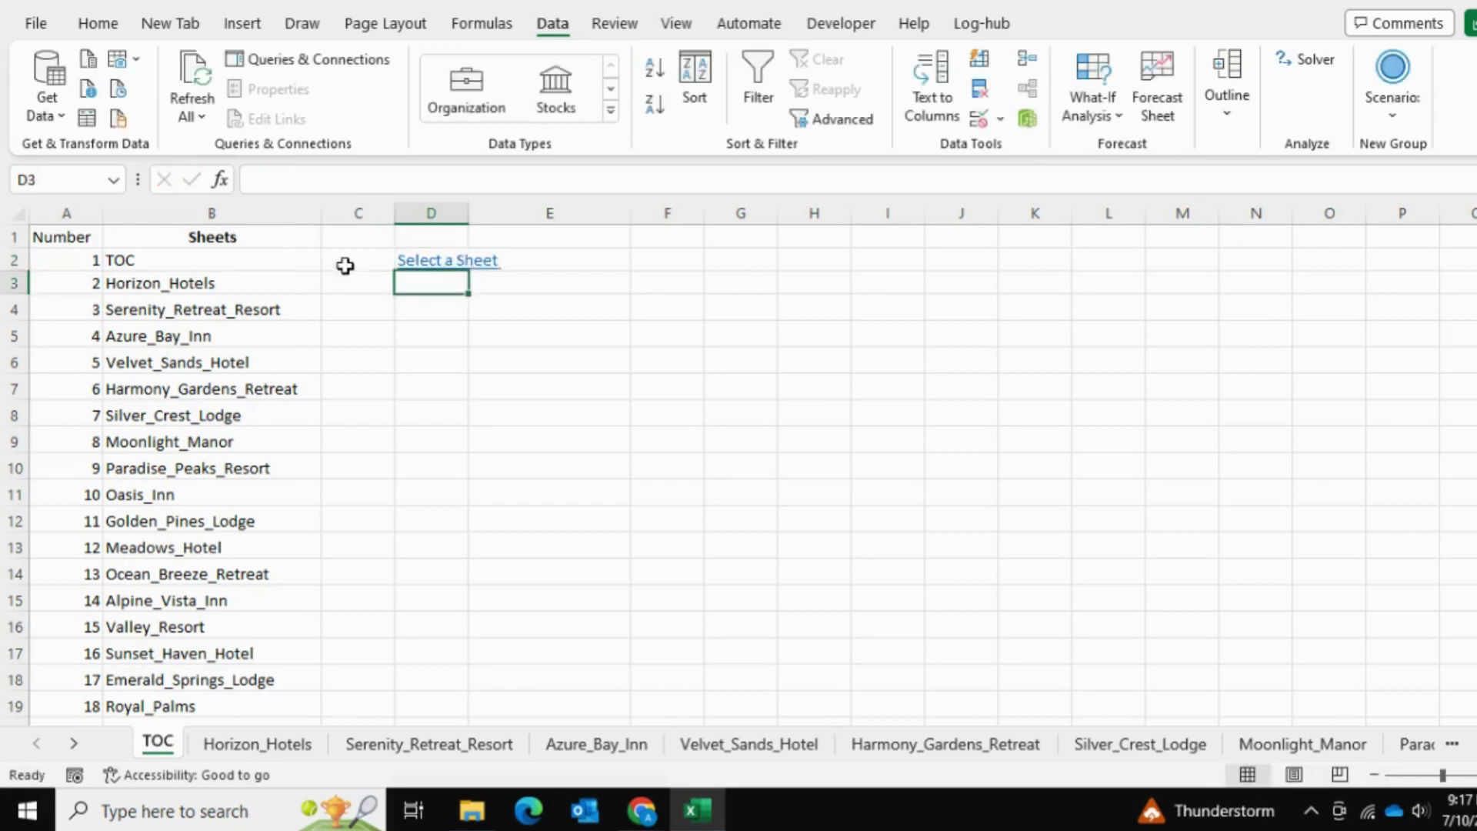
{"action": "left_click_drag", "start_coordinate": [474, 221], "coordinate": [520, 223]}
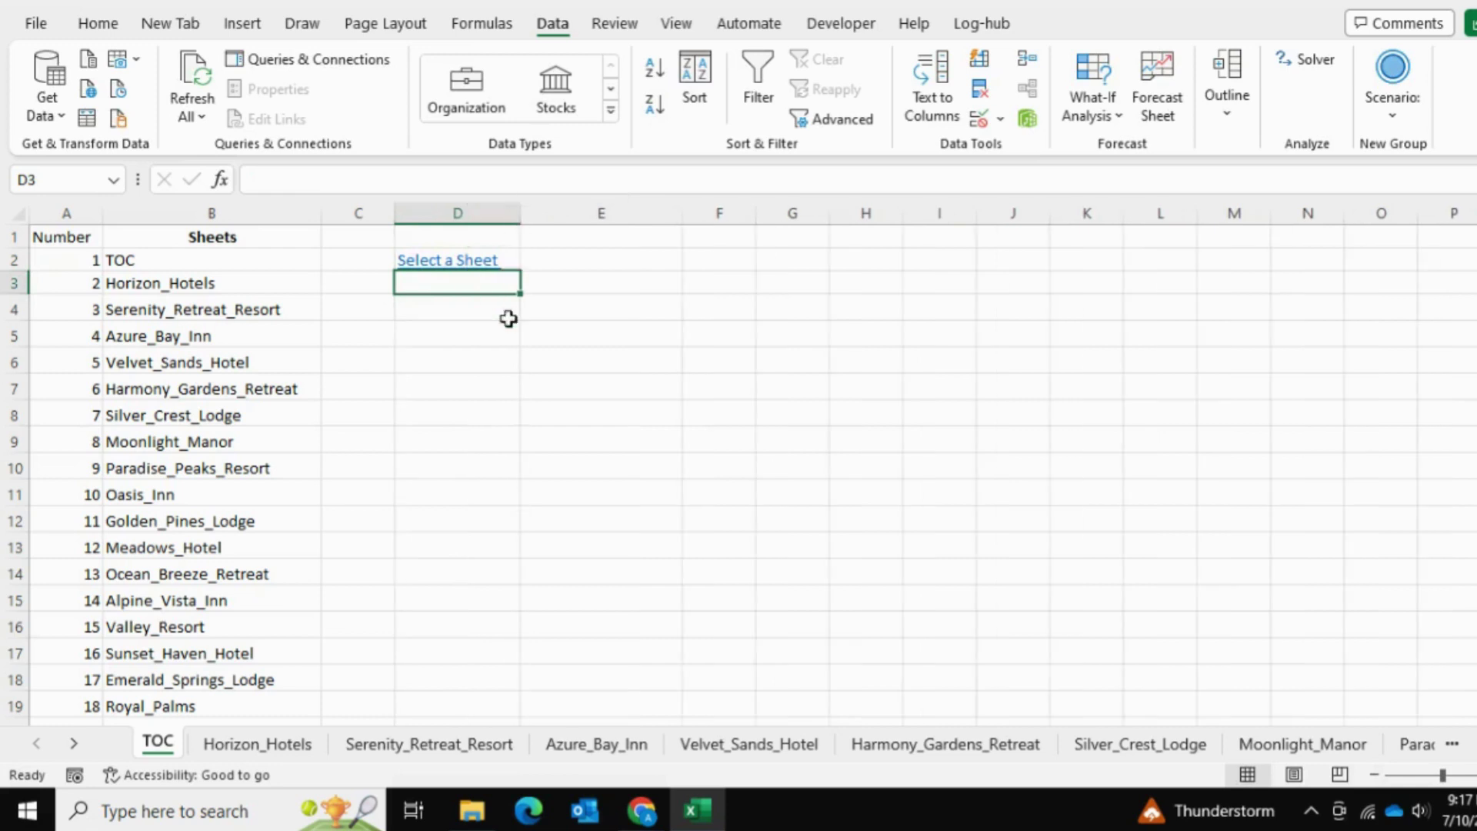
Remove the underline from the Select a Sheet label in D2 and set its font color to black.
{"action": "left_click", "coordinate": [510, 262]}
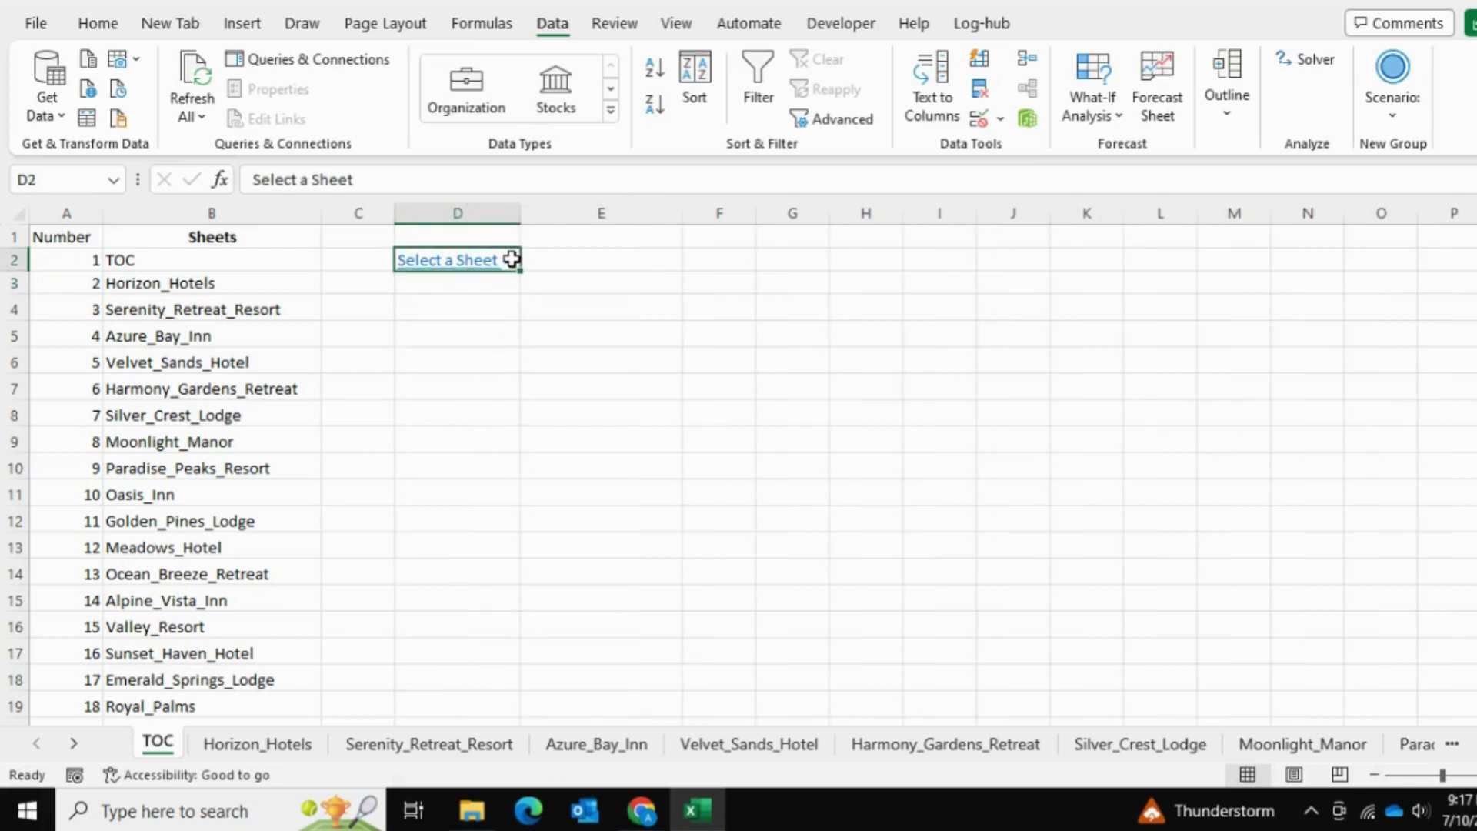
{"action": "left_click", "coordinate": [97, 24]}
{"action": "left_click", "coordinate": [210, 104]}
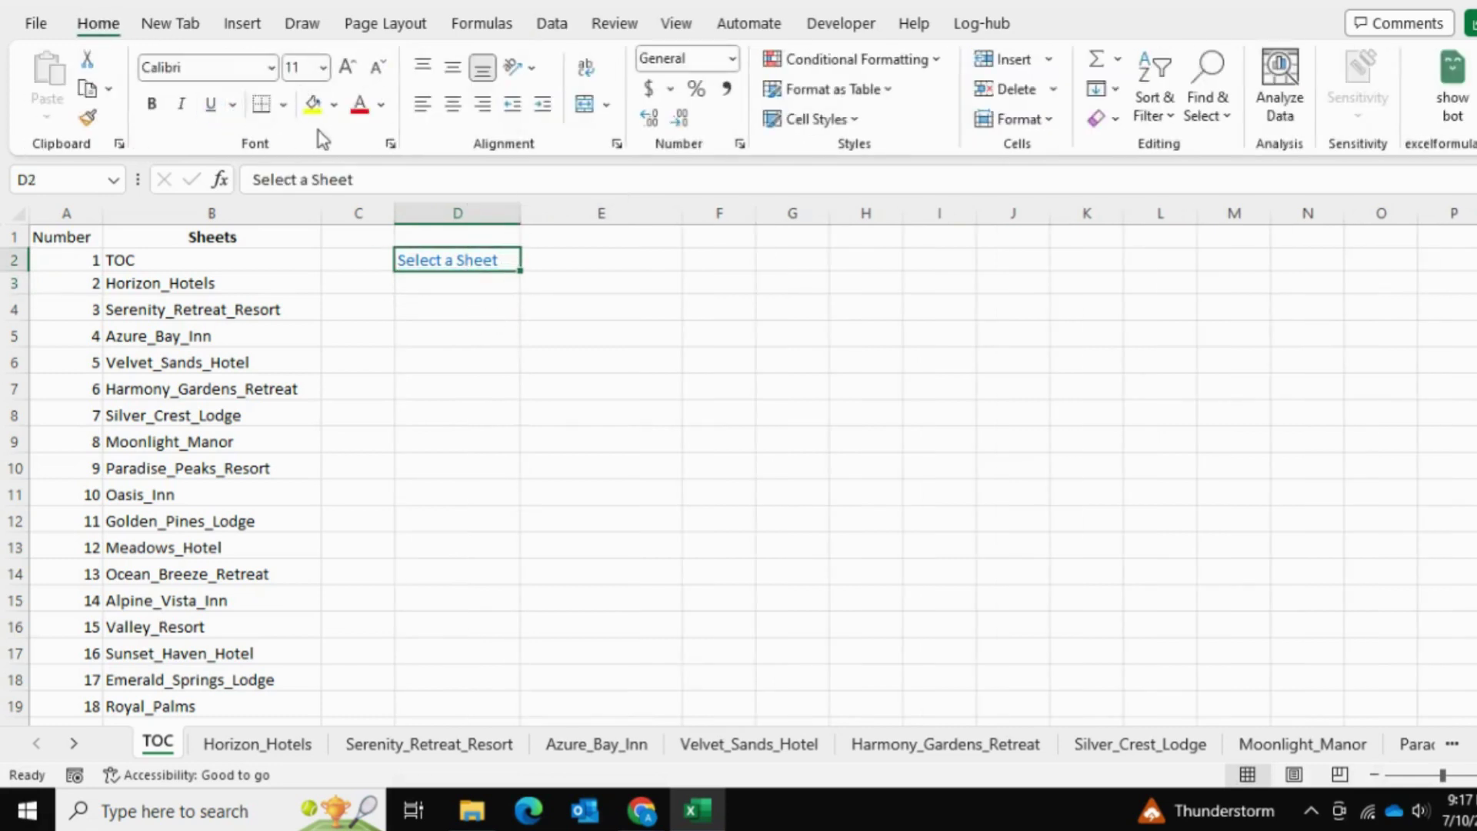
{"action": "left_click", "coordinate": [381, 105]}
{"action": "left_click", "coordinate": [382, 139]}
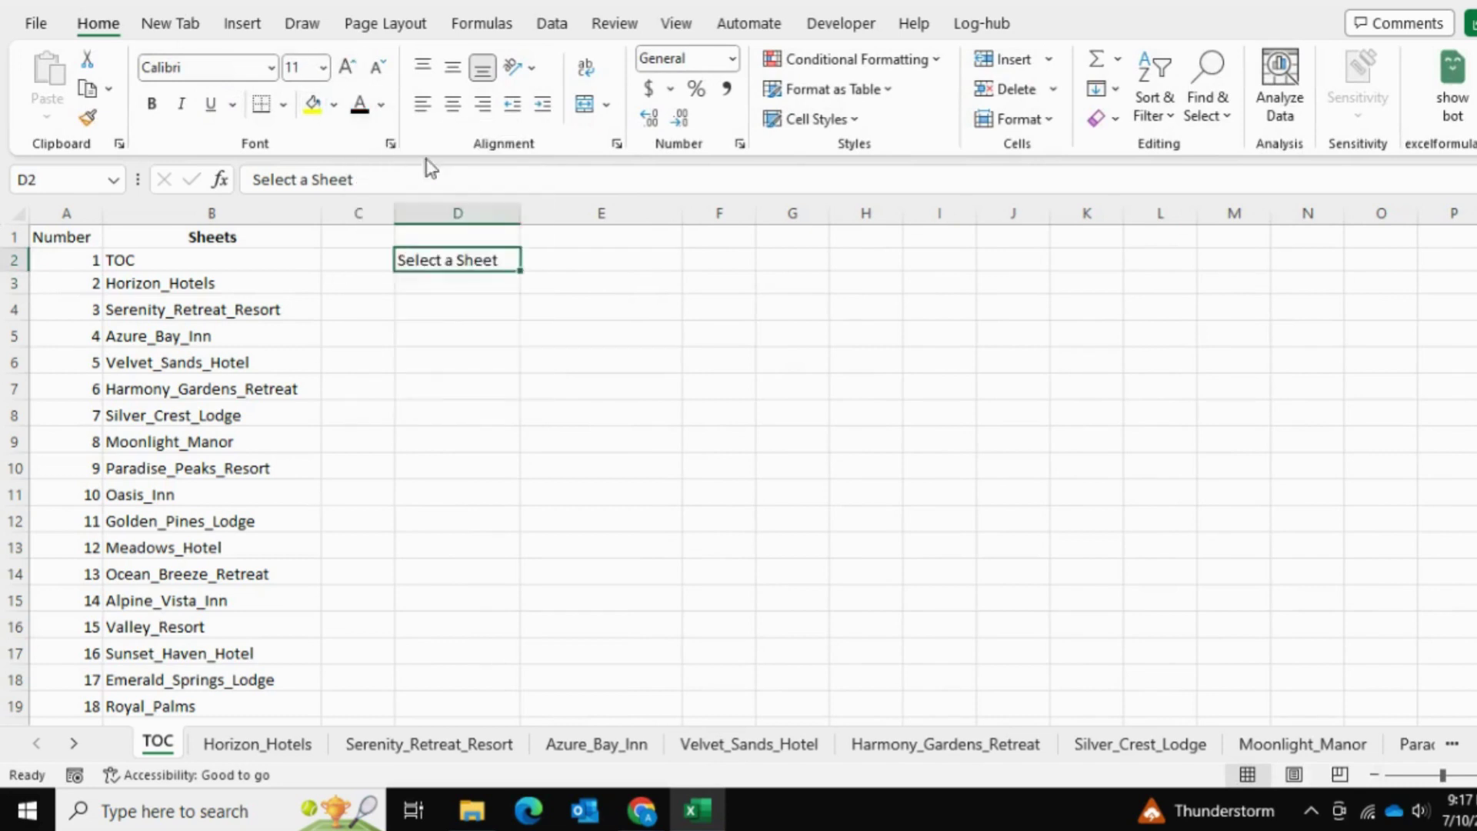
Clear everything from cell E2, including its existing drop-down list.
{"action": "left_click", "coordinate": [564, 256]}
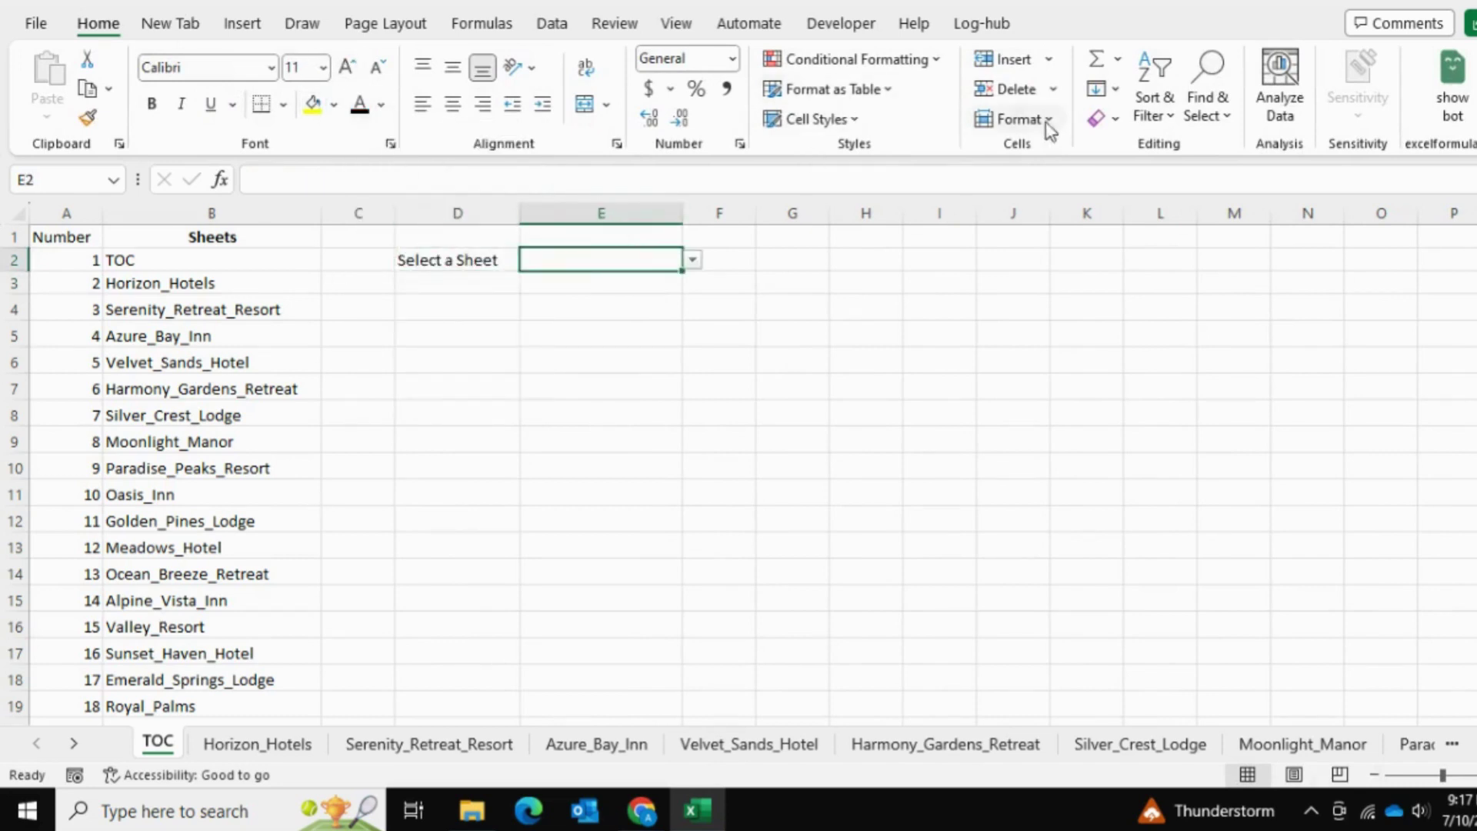
{"action": "left_click", "coordinate": [1110, 119]}
{"action": "left_click", "coordinate": [1128, 150]}
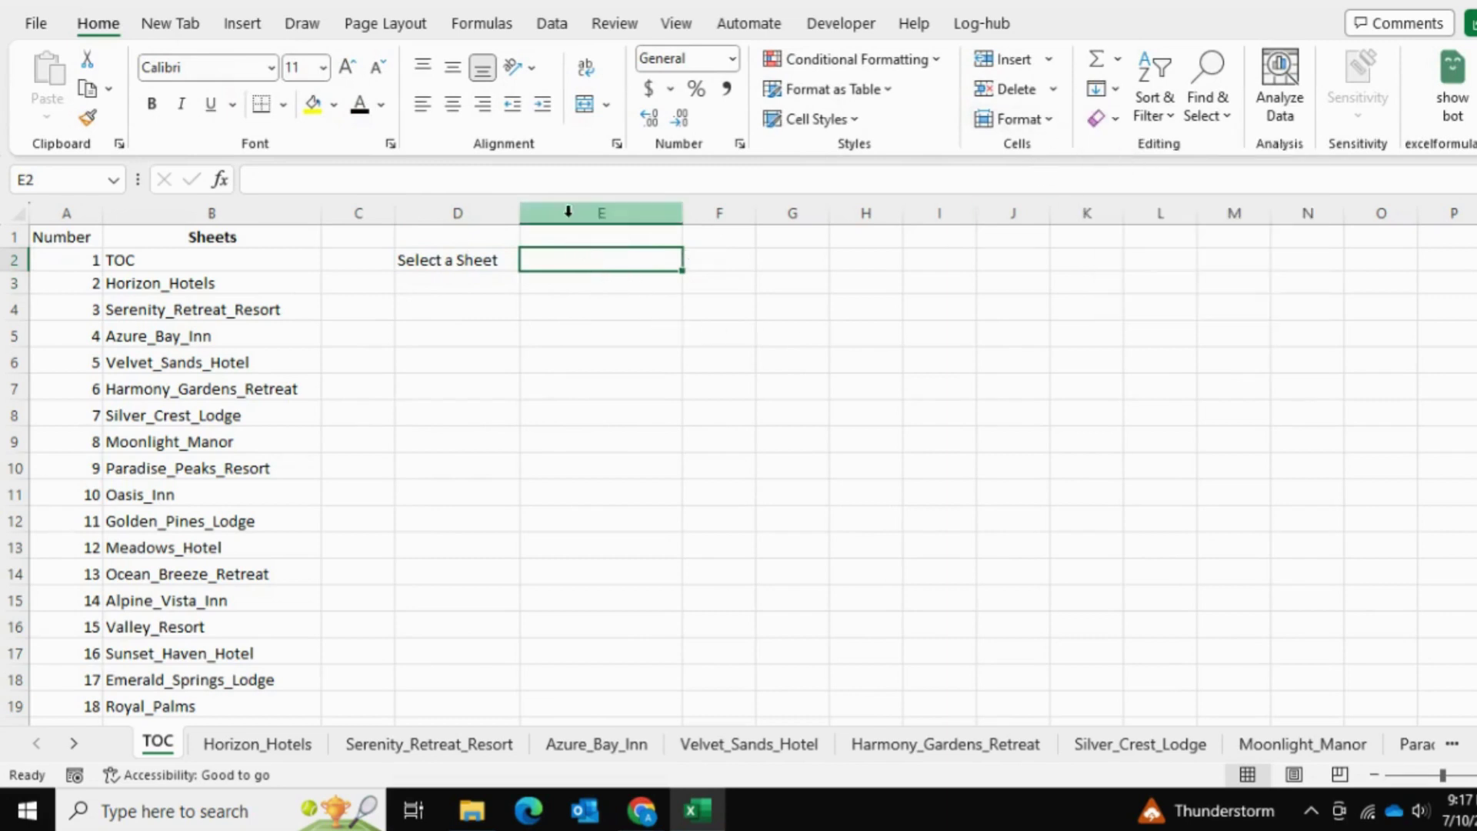
Add a list data validation to cell E2 with the sheet names in =$B$2:$B$22 as its source.
{"action": "left_click", "coordinate": [550, 24]}
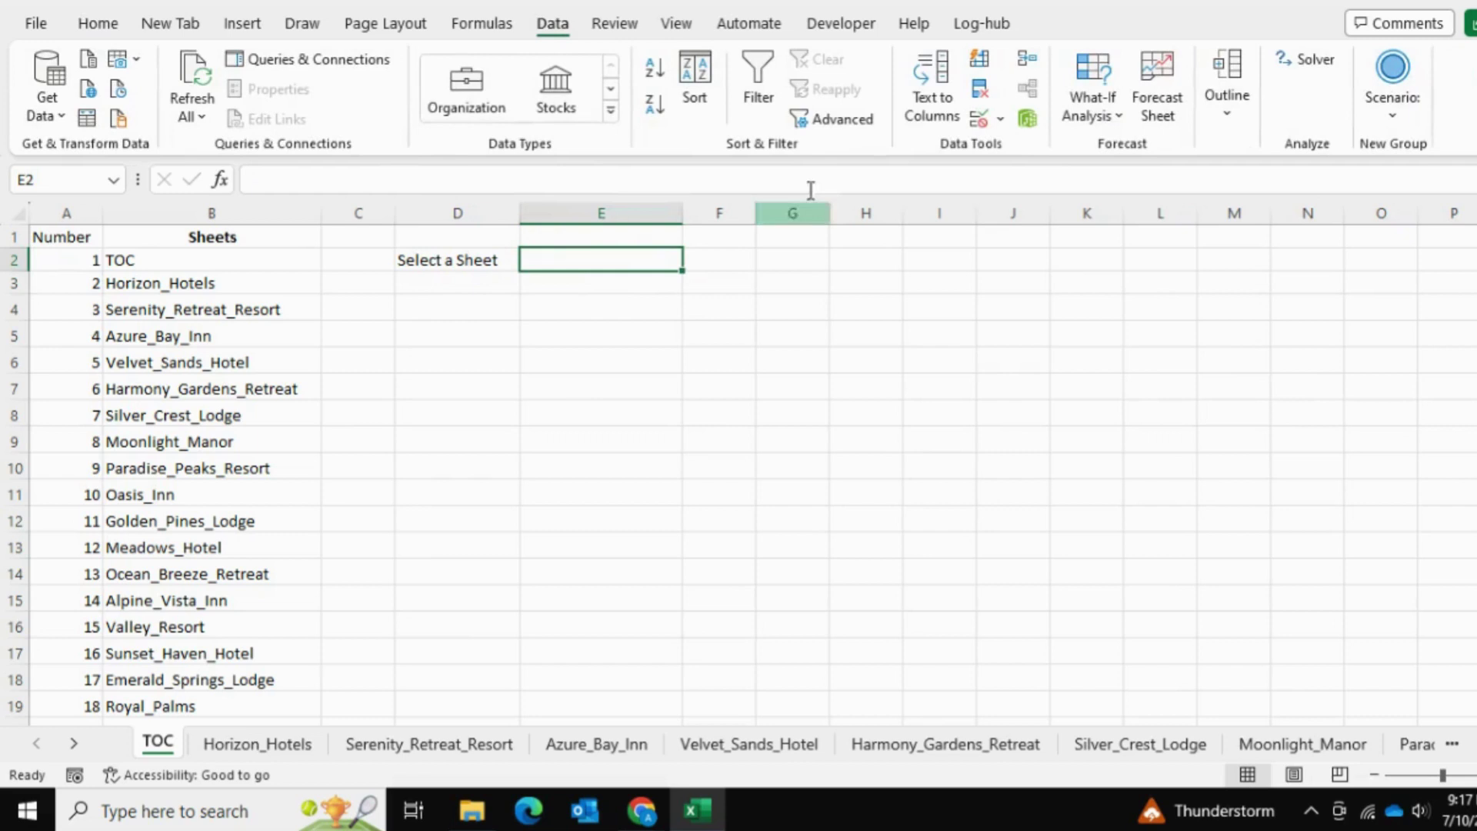
{"action": "left_click", "coordinate": [975, 119]}
{"action": "left_click", "coordinate": [866, 204]}
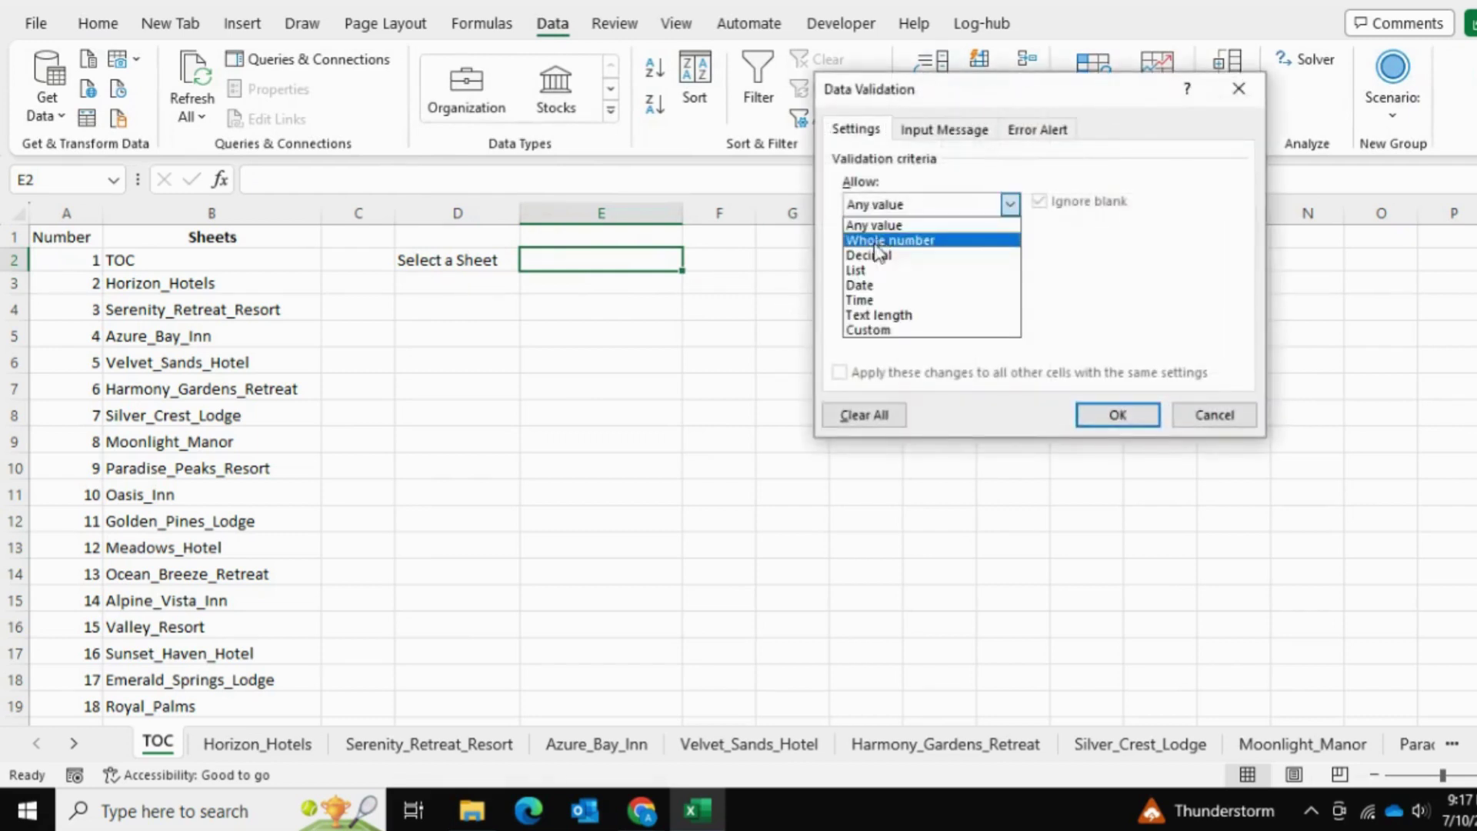
{"action": "left_click", "coordinate": [865, 267]}
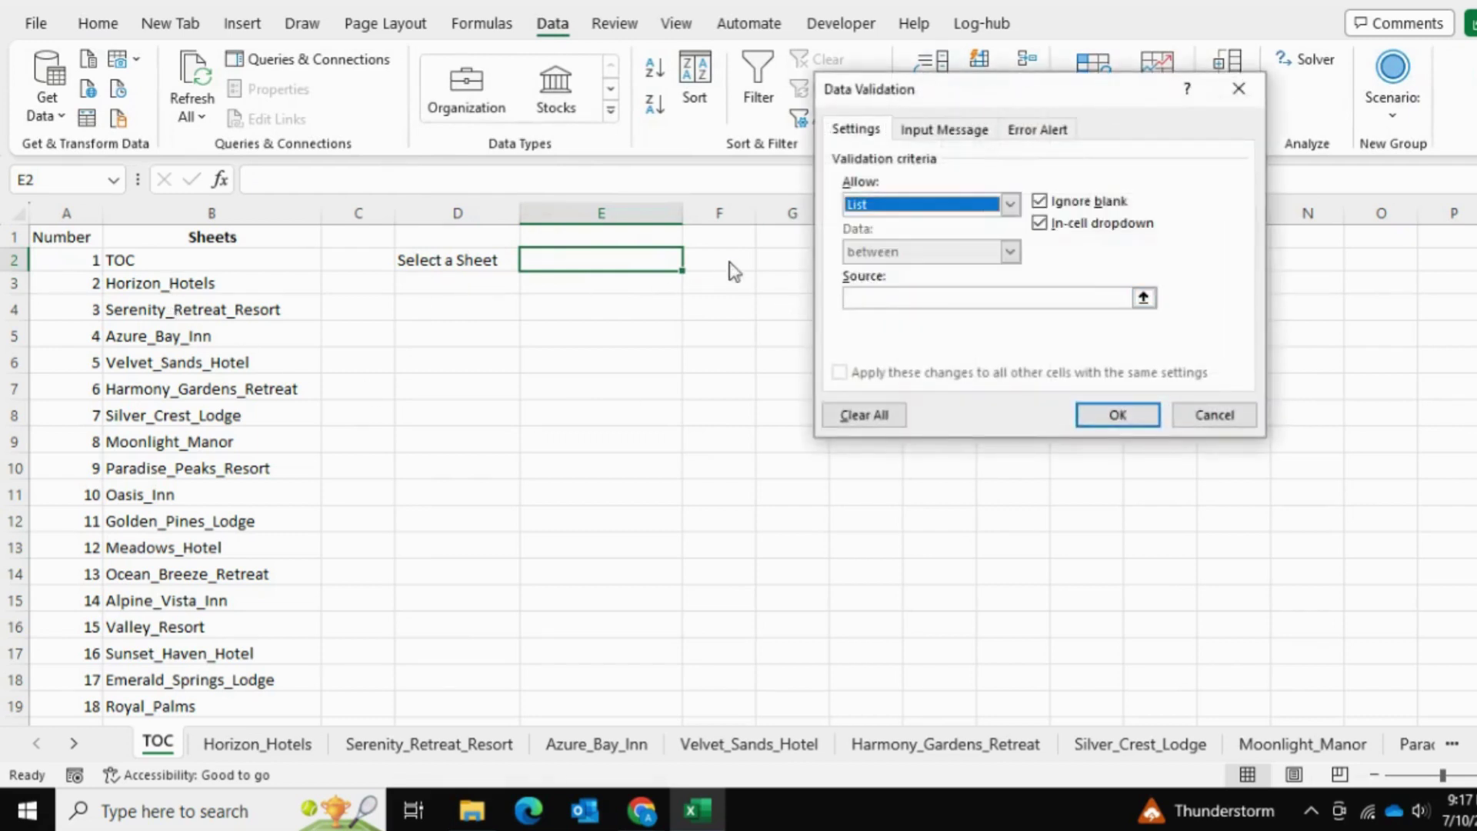
{"action": "left_click", "coordinate": [866, 297]}
{"action": "left_click", "coordinate": [154, 258]}
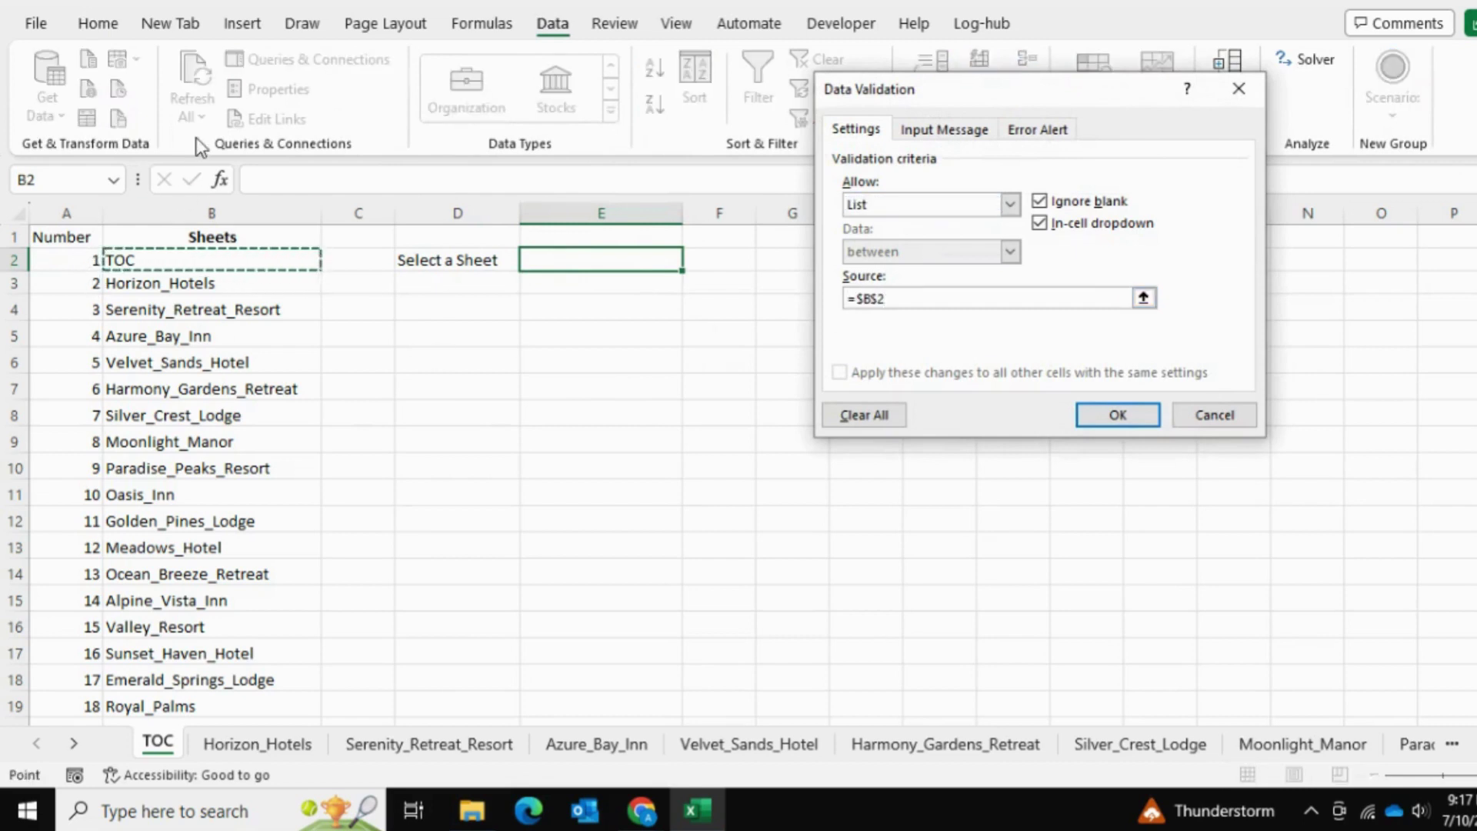
{"action": "key", "text": "ctrl+shift+Down"}
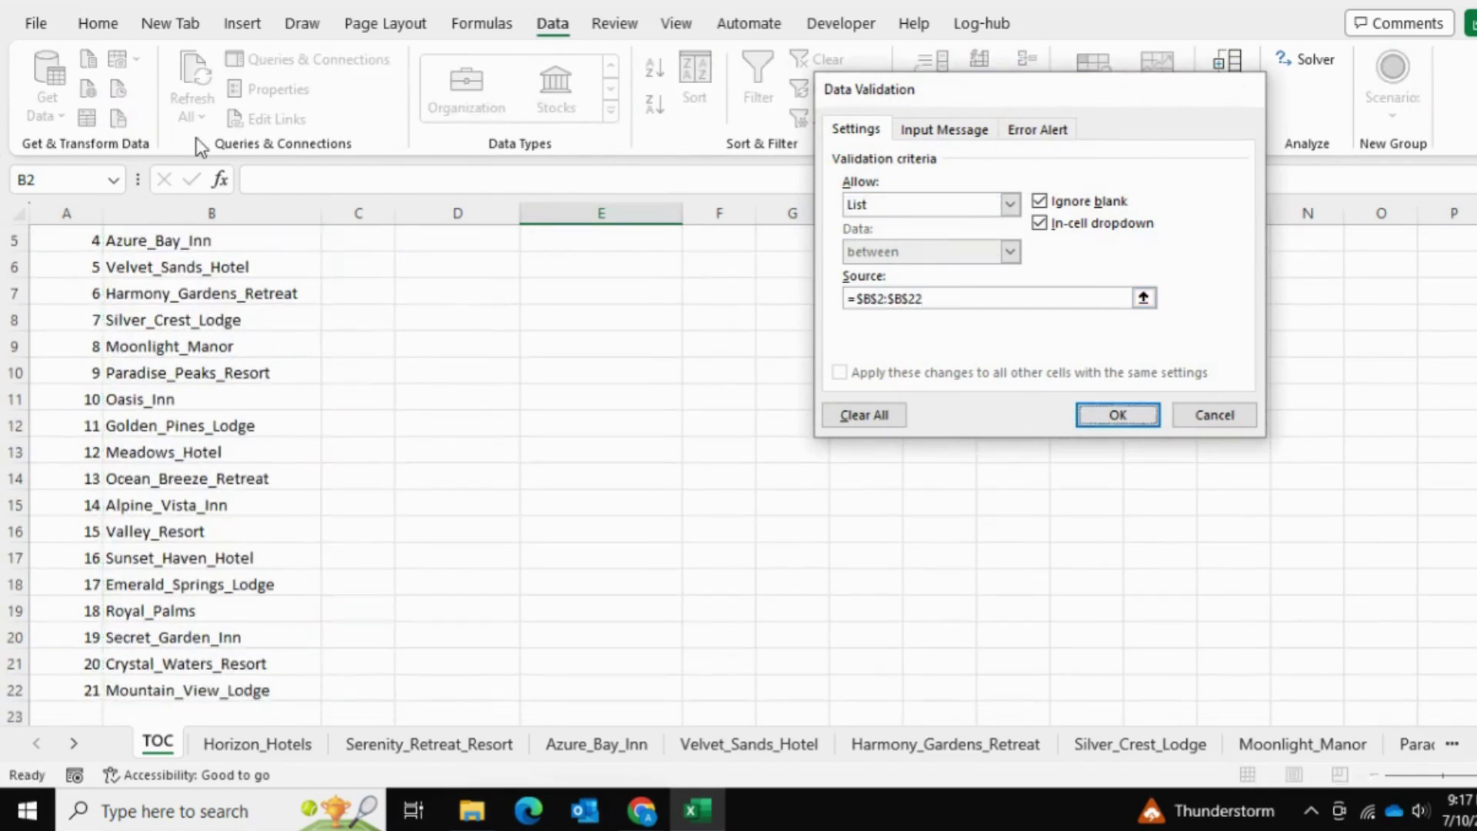
{"action": "key", "text": "Return"}
{"action": "scroll", "coordinate": [454, 412], "scroll_direction": "up", "scroll_amount": 2}
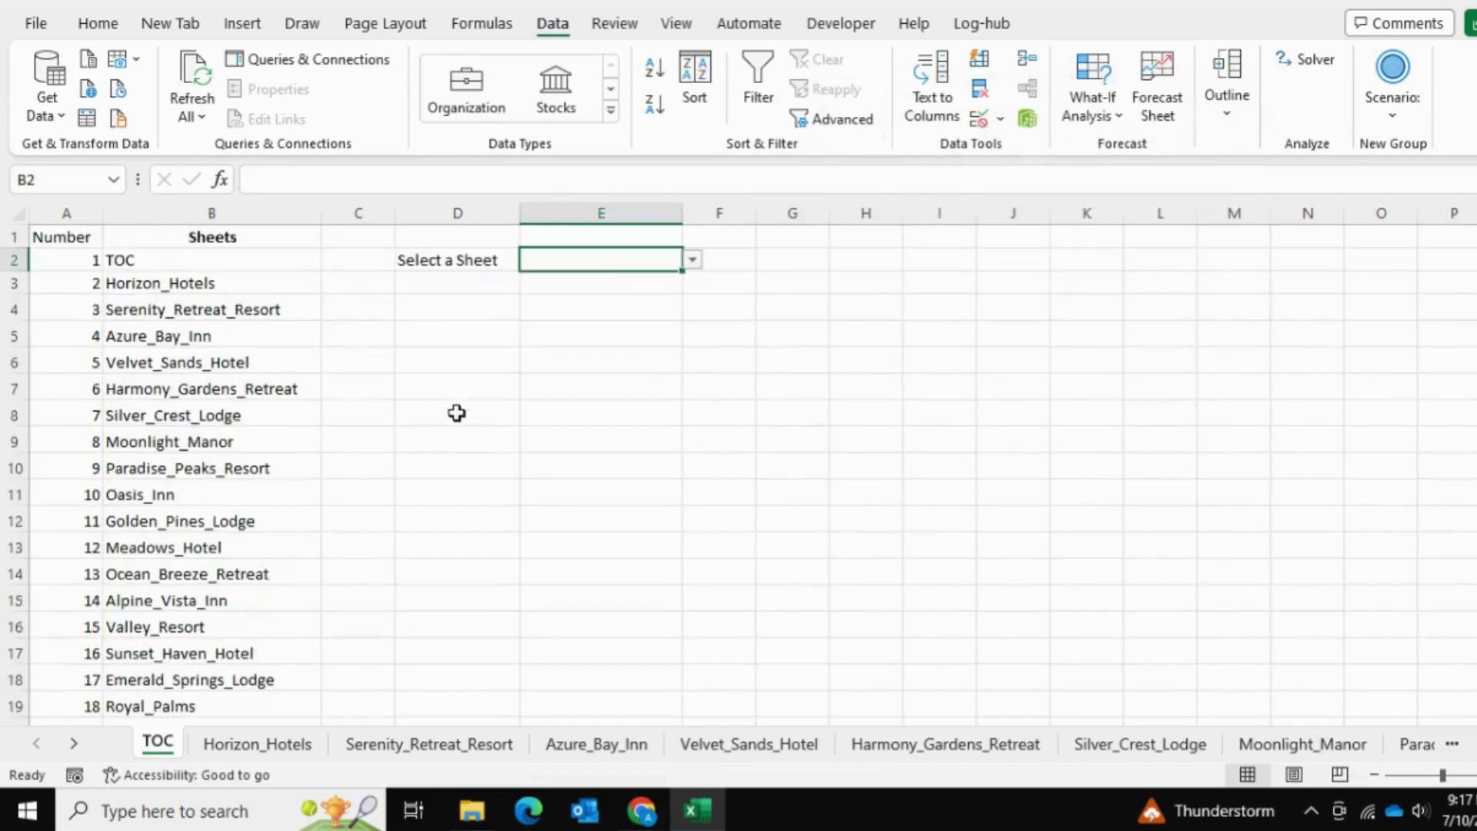
Choose Ocean_Breeze_Retreat from the drop-down in E2 and widen column E to fit the full name.
{"action": "left_click", "coordinate": [690, 262]}
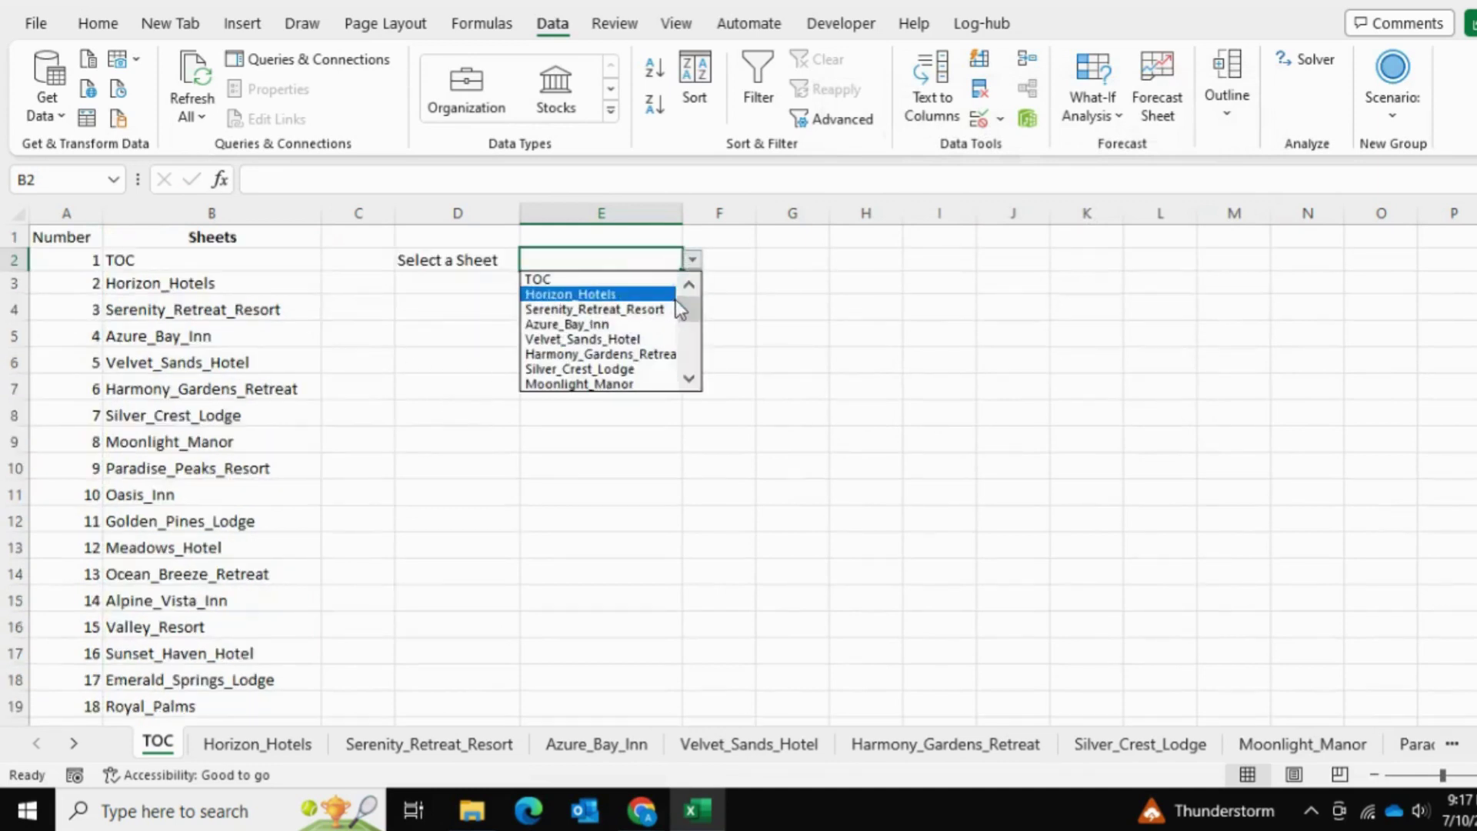
{"action": "left_click_drag", "start_coordinate": [690, 311], "coordinate": [686, 336]}
{"action": "left_click", "coordinate": [610, 355]}
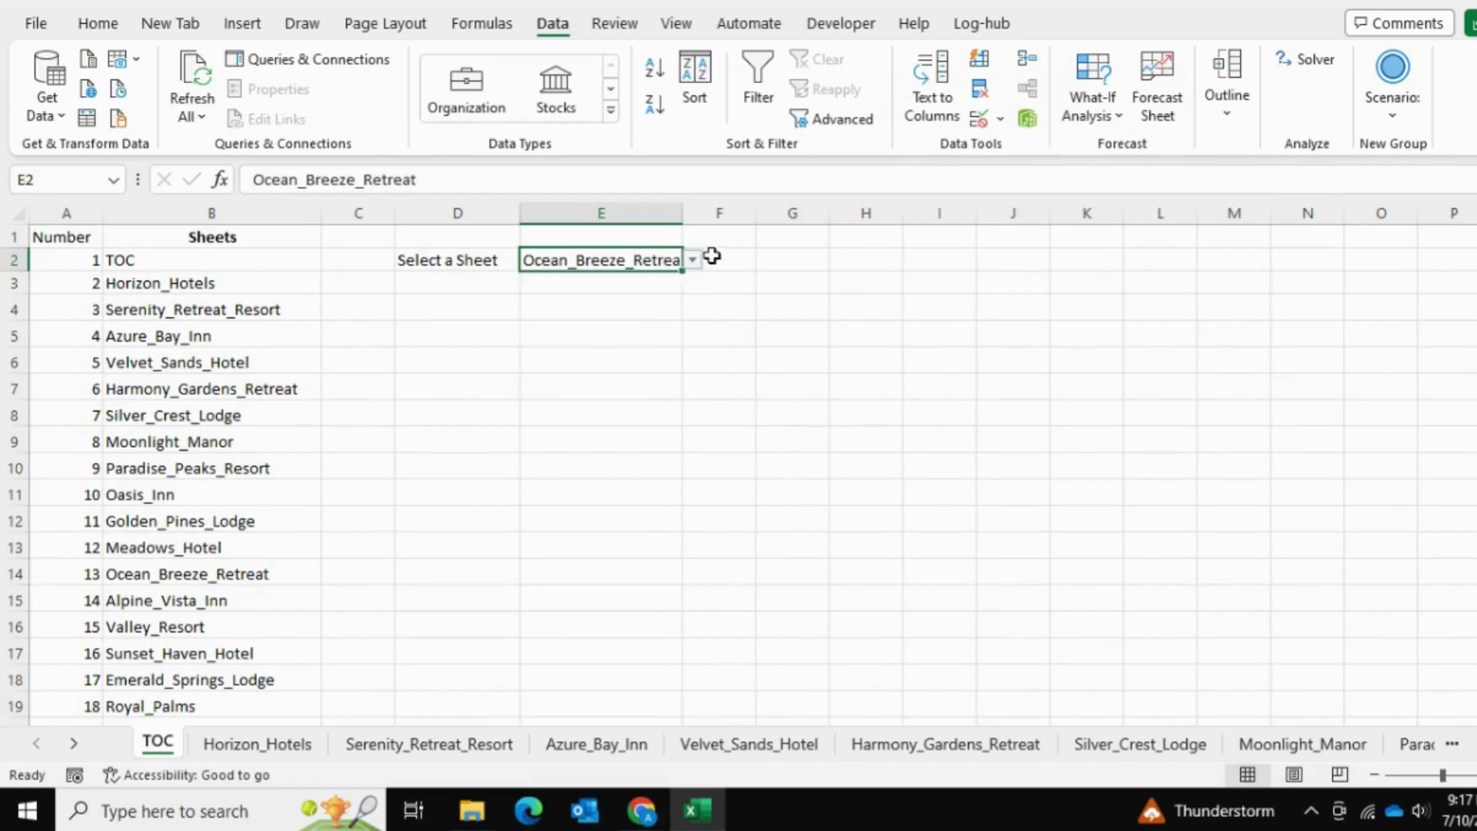
{"action": "left_click_drag", "start_coordinate": [683, 215], "coordinate": [773, 214]}
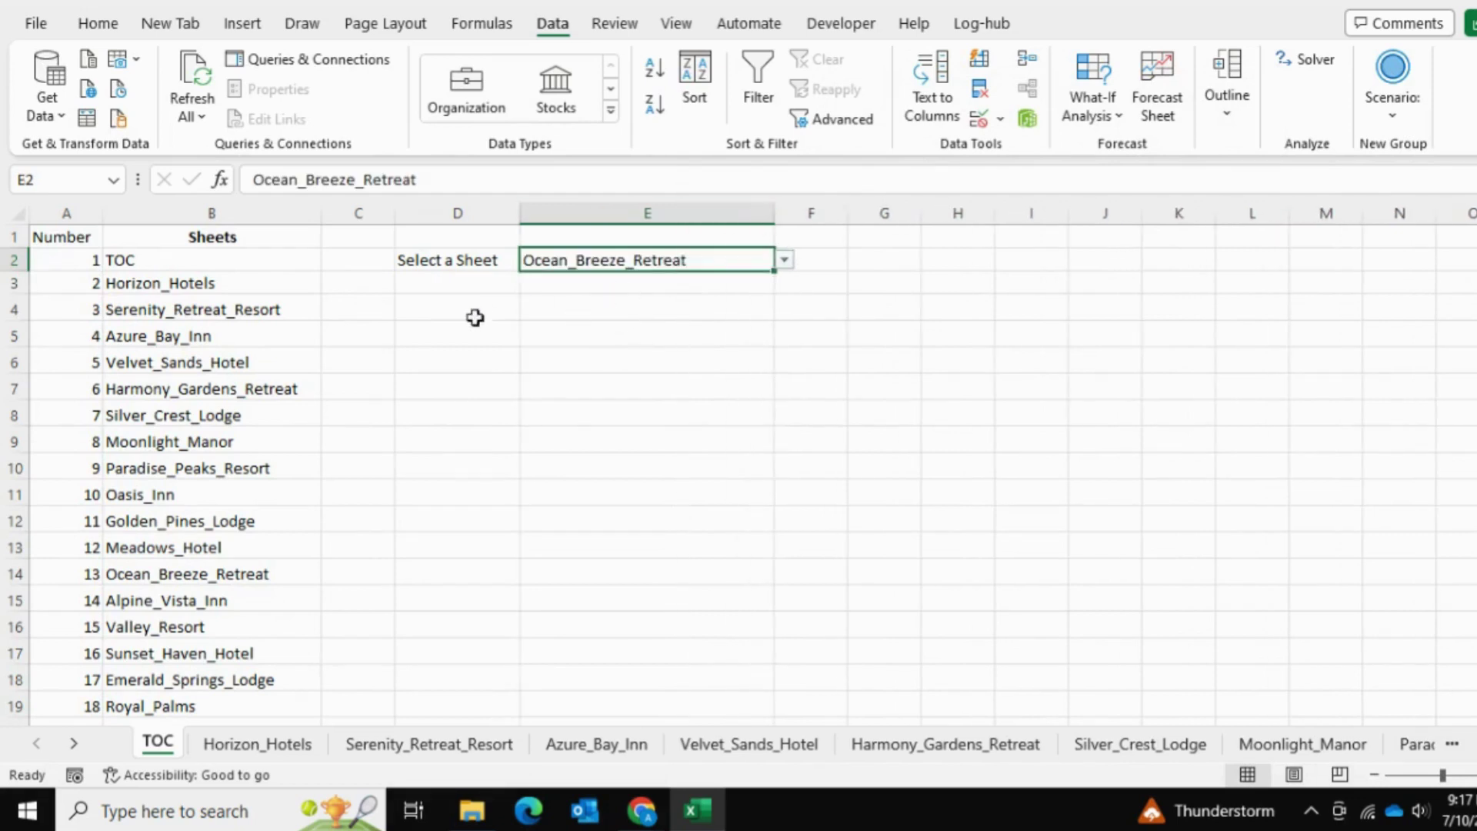
Enter the formula =HYPERLINK(CONCAT("#",E2,"!A1"),"GO") in cell E4.
{"action": "left_click", "coordinate": [451, 293]}
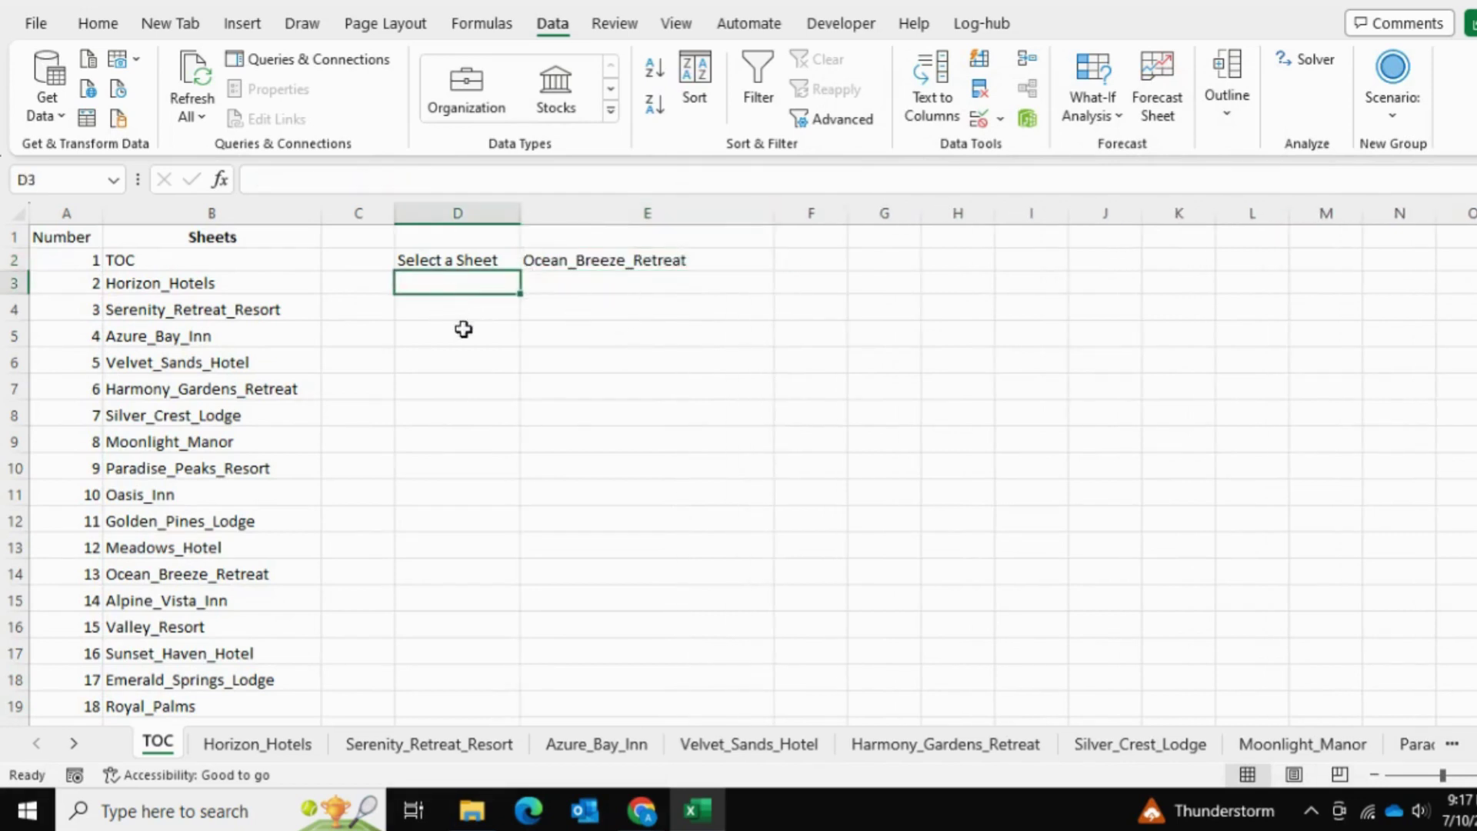
{"action": "left_click", "coordinate": [555, 311]}
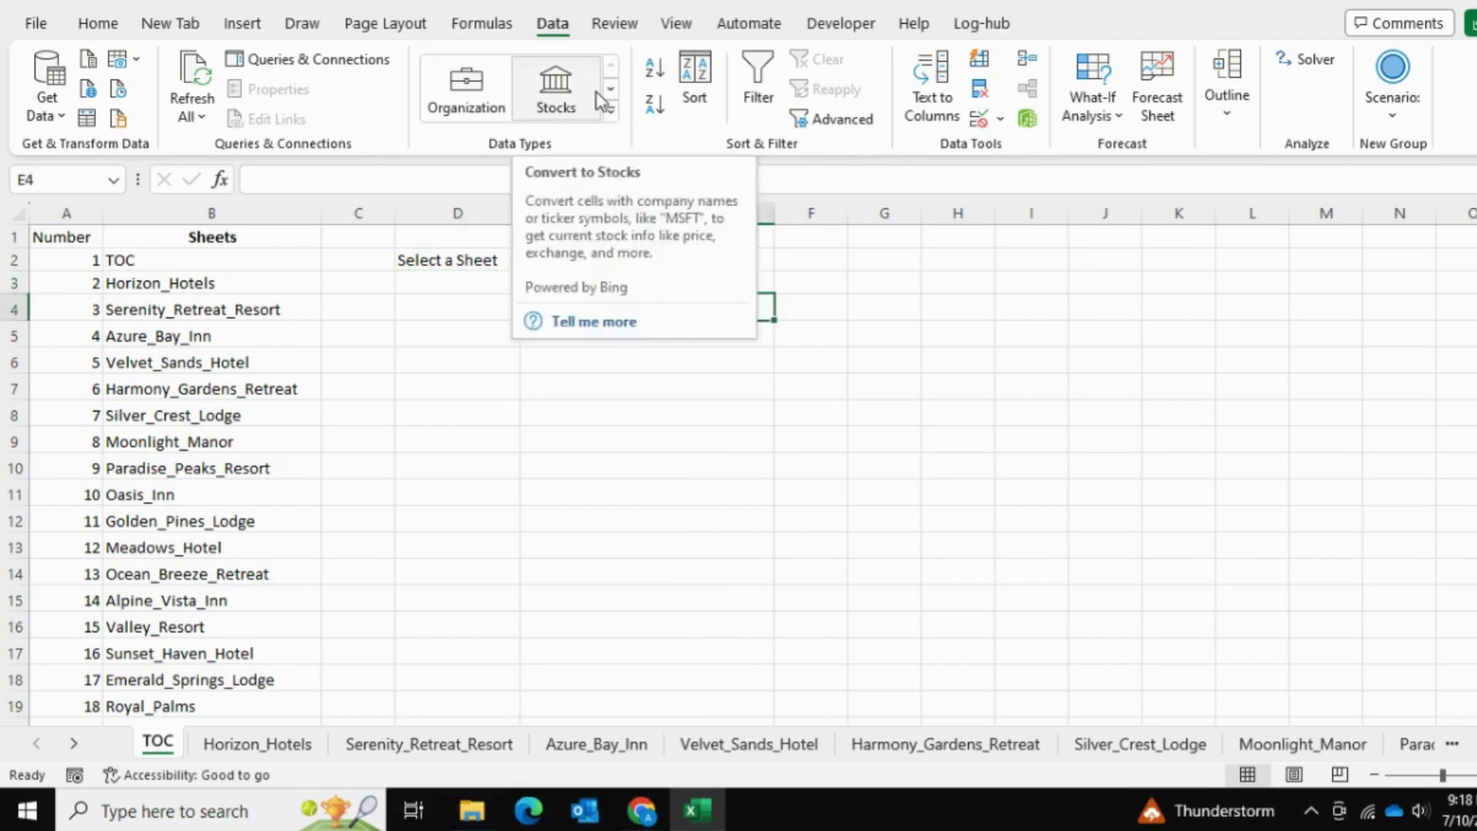
{"action": "type", "text": "=hyperl"}
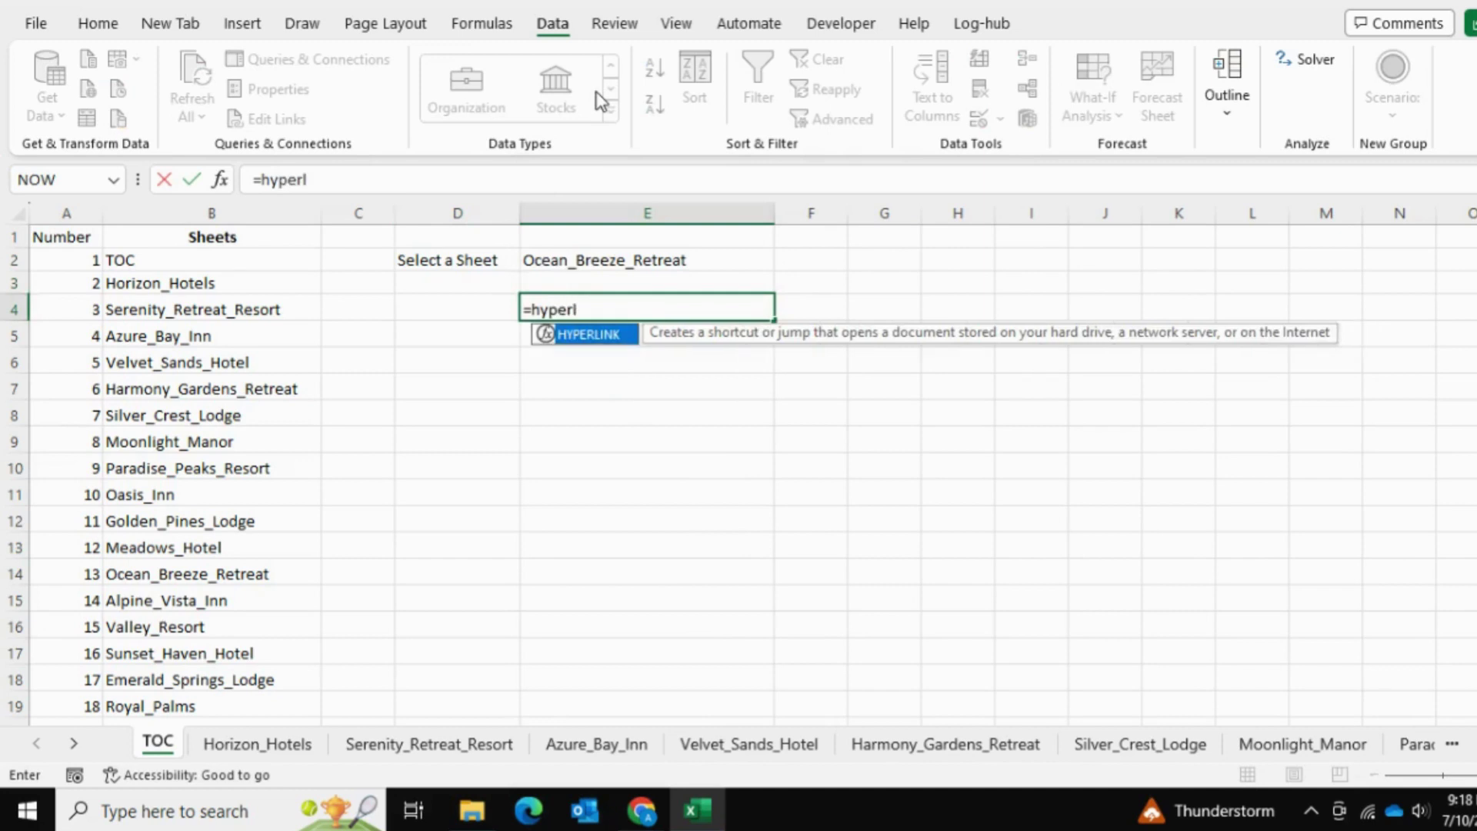
{"action": "type", "text": "ink("}
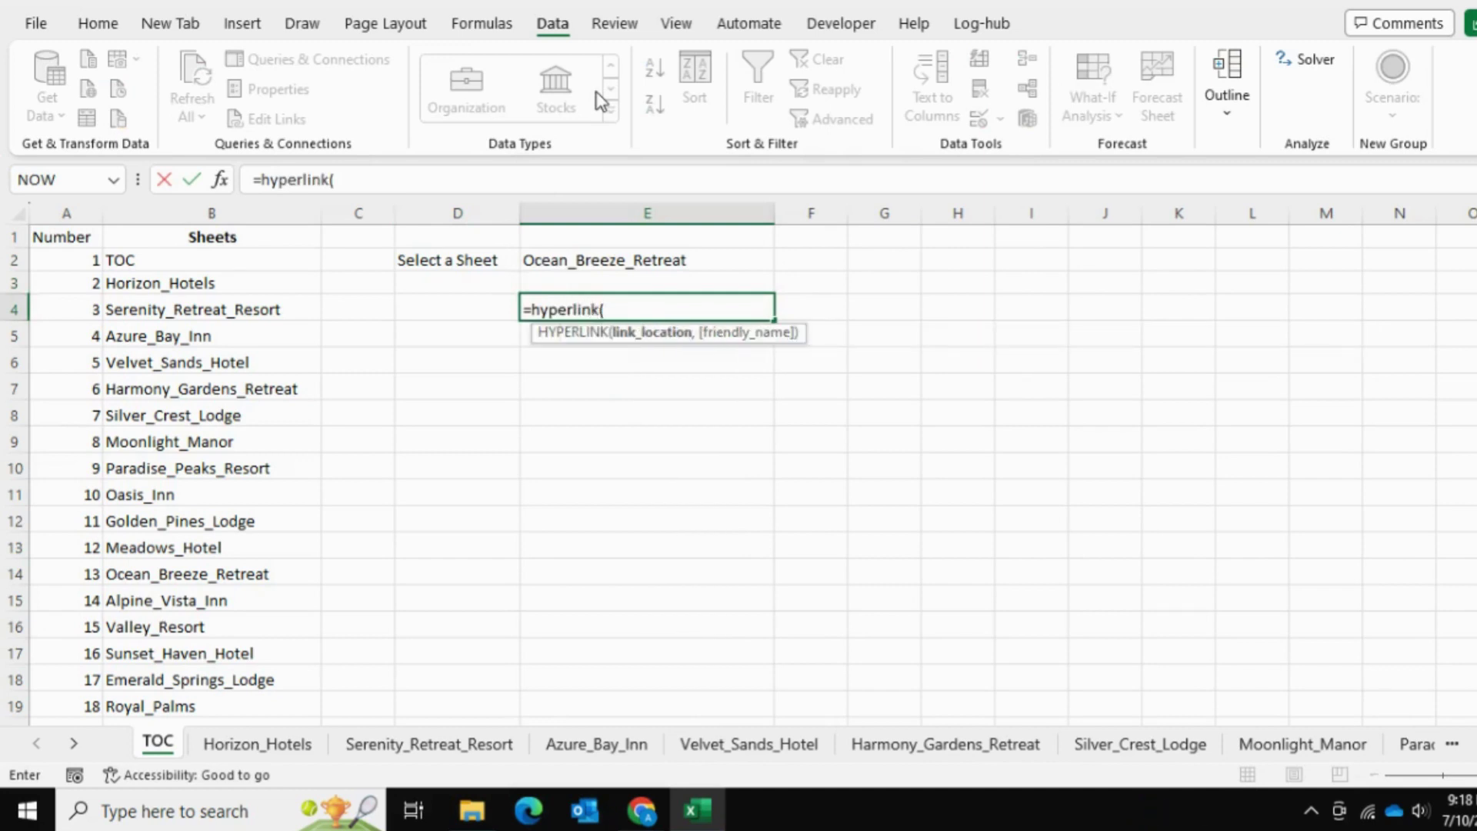
{"action": "type", "text": "concat"}
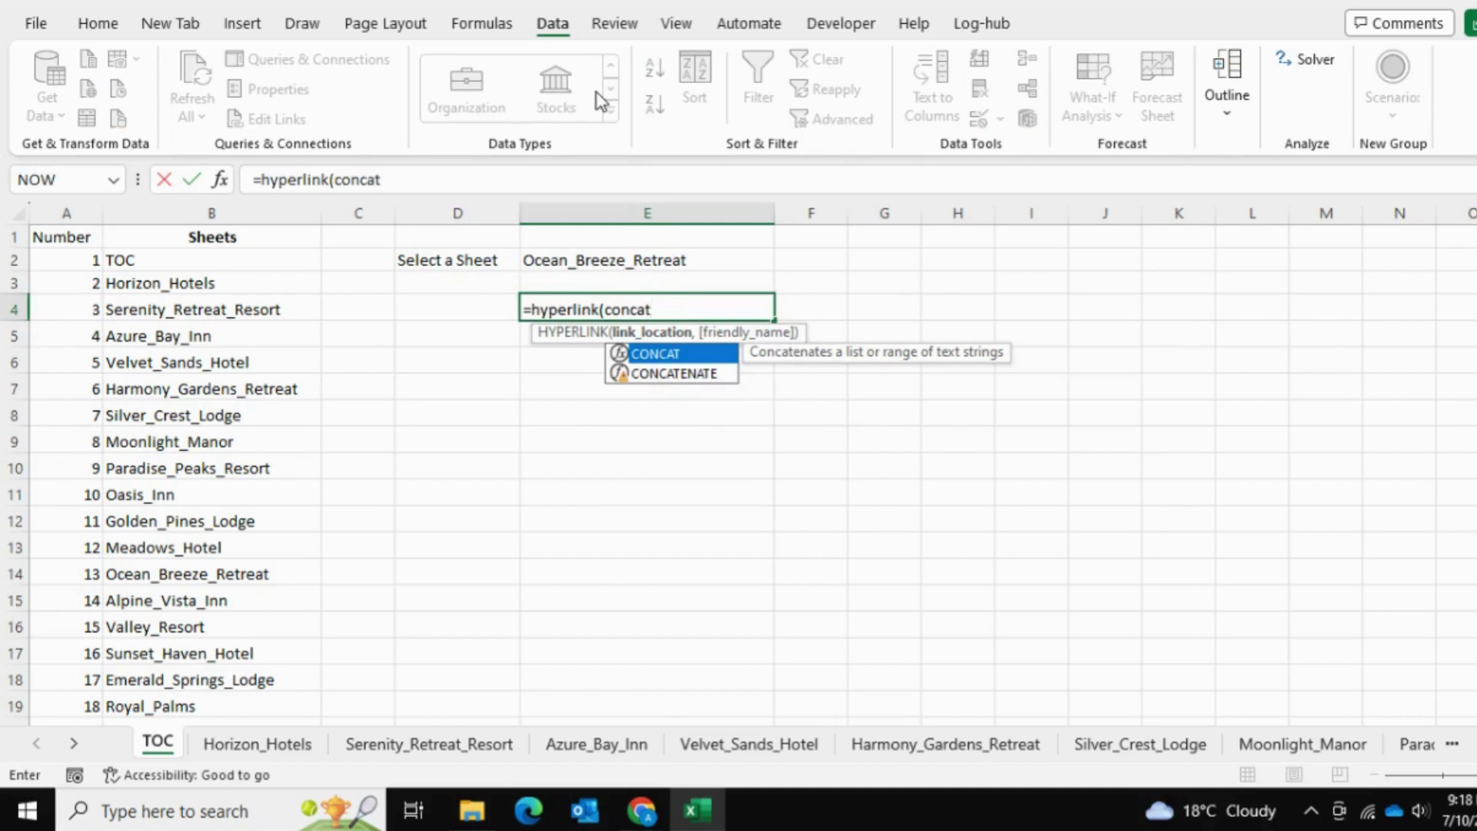
{"action": "type", "text": "(\"#"}
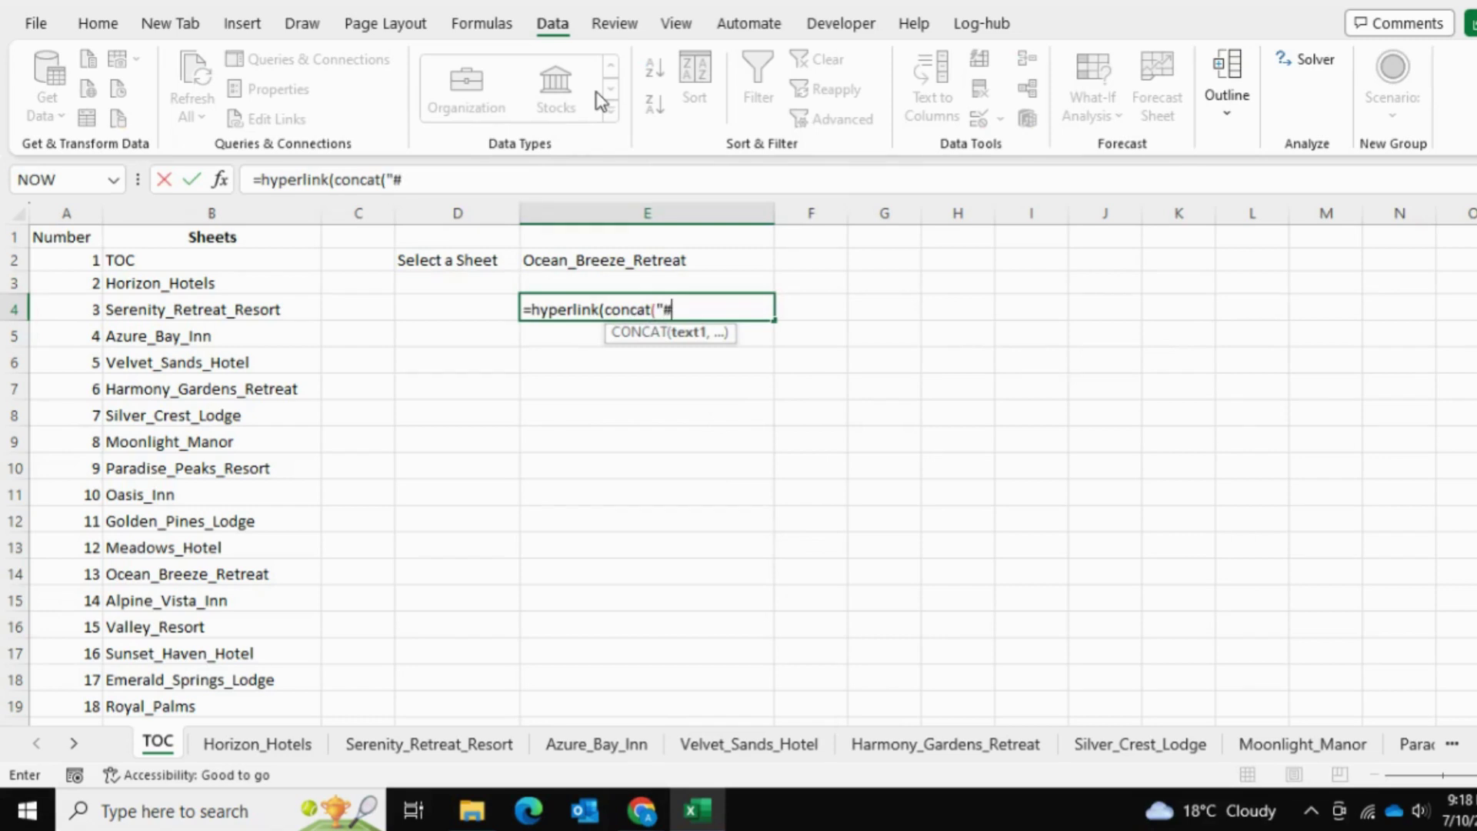
{"action": "type", "text": "\","}
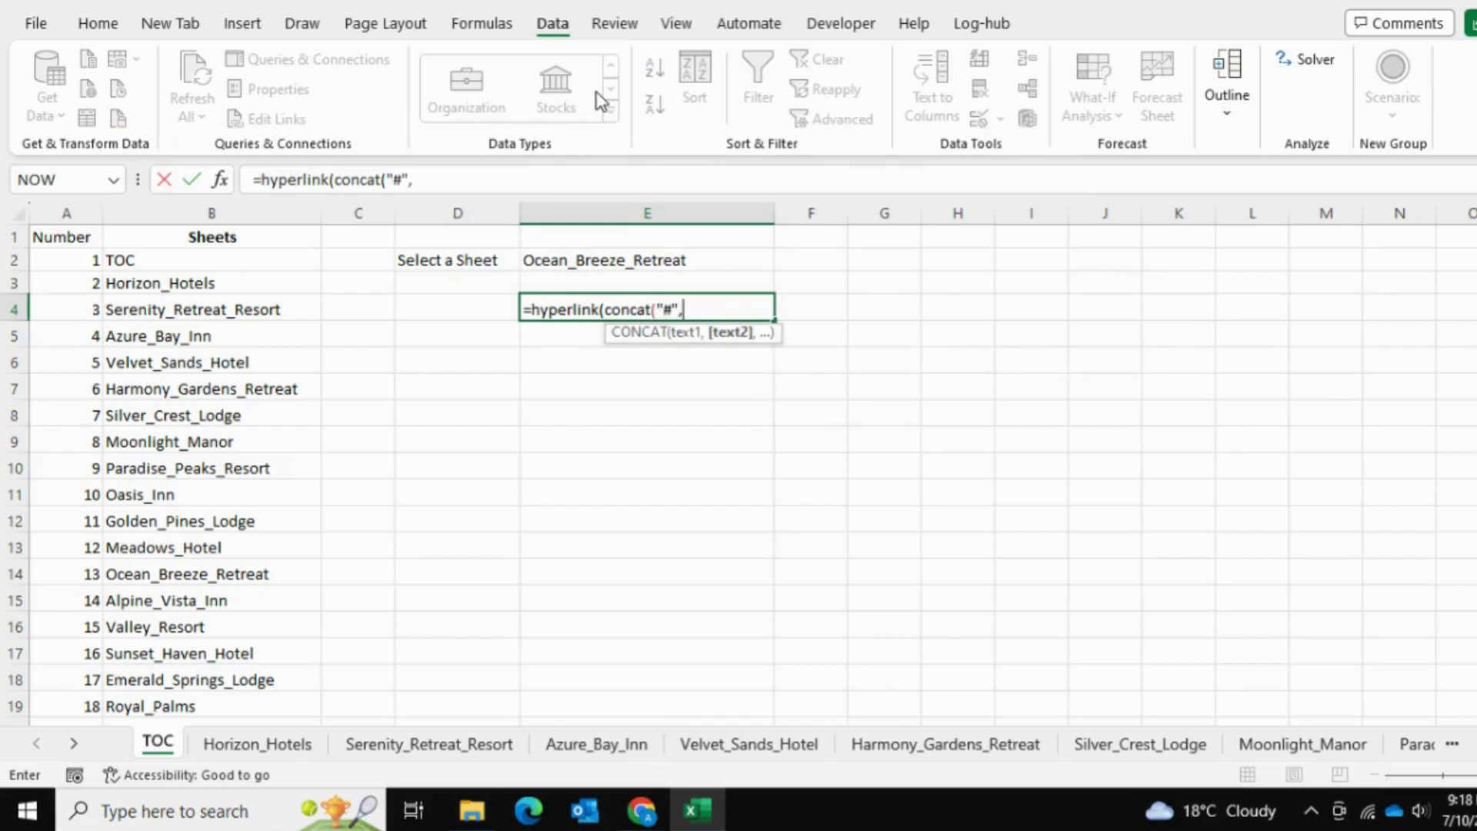
{"action": "left_click", "coordinate": [678, 260]}
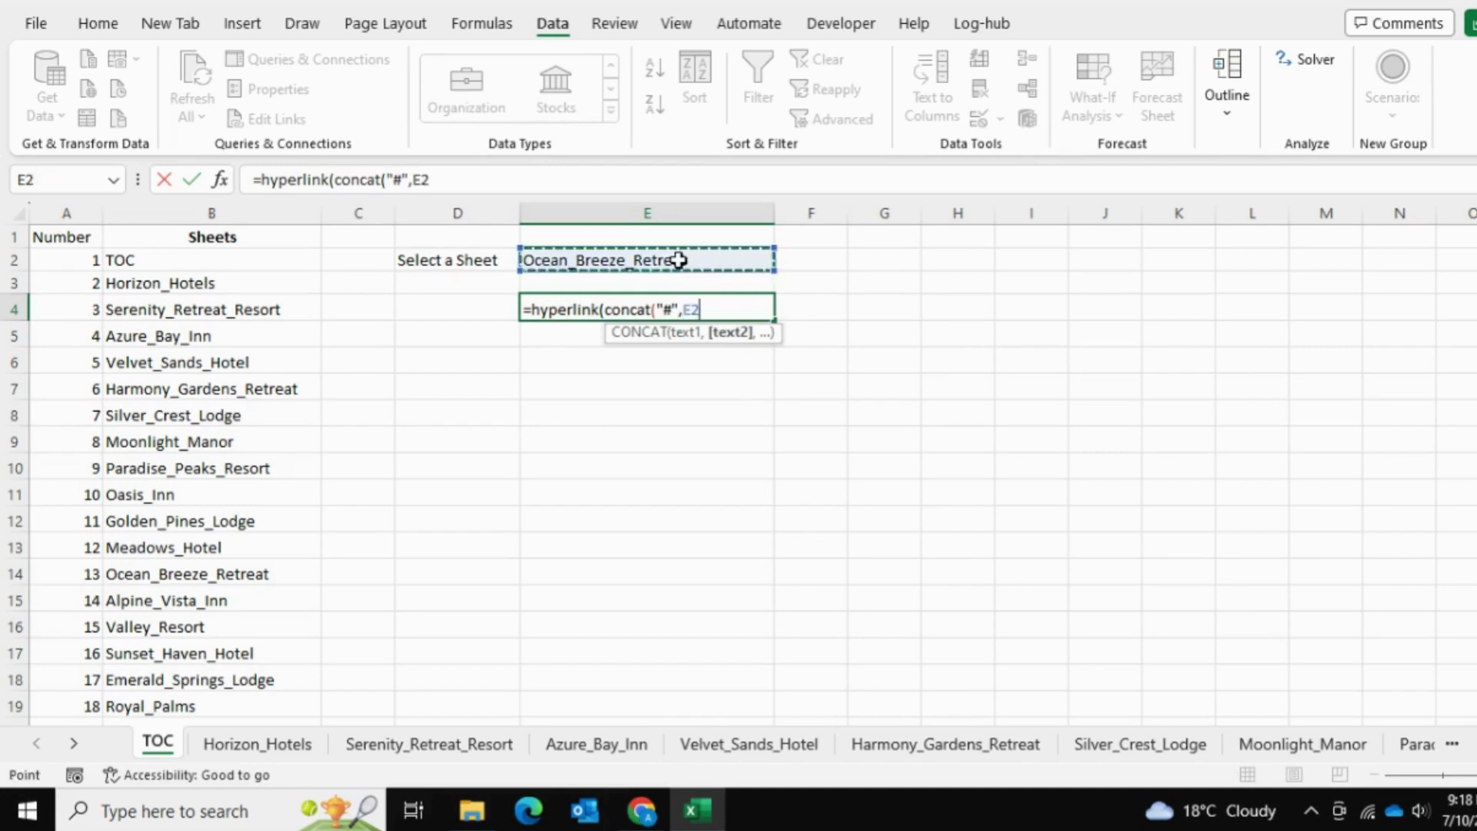
{"action": "type", "text": ",\"!A1"}
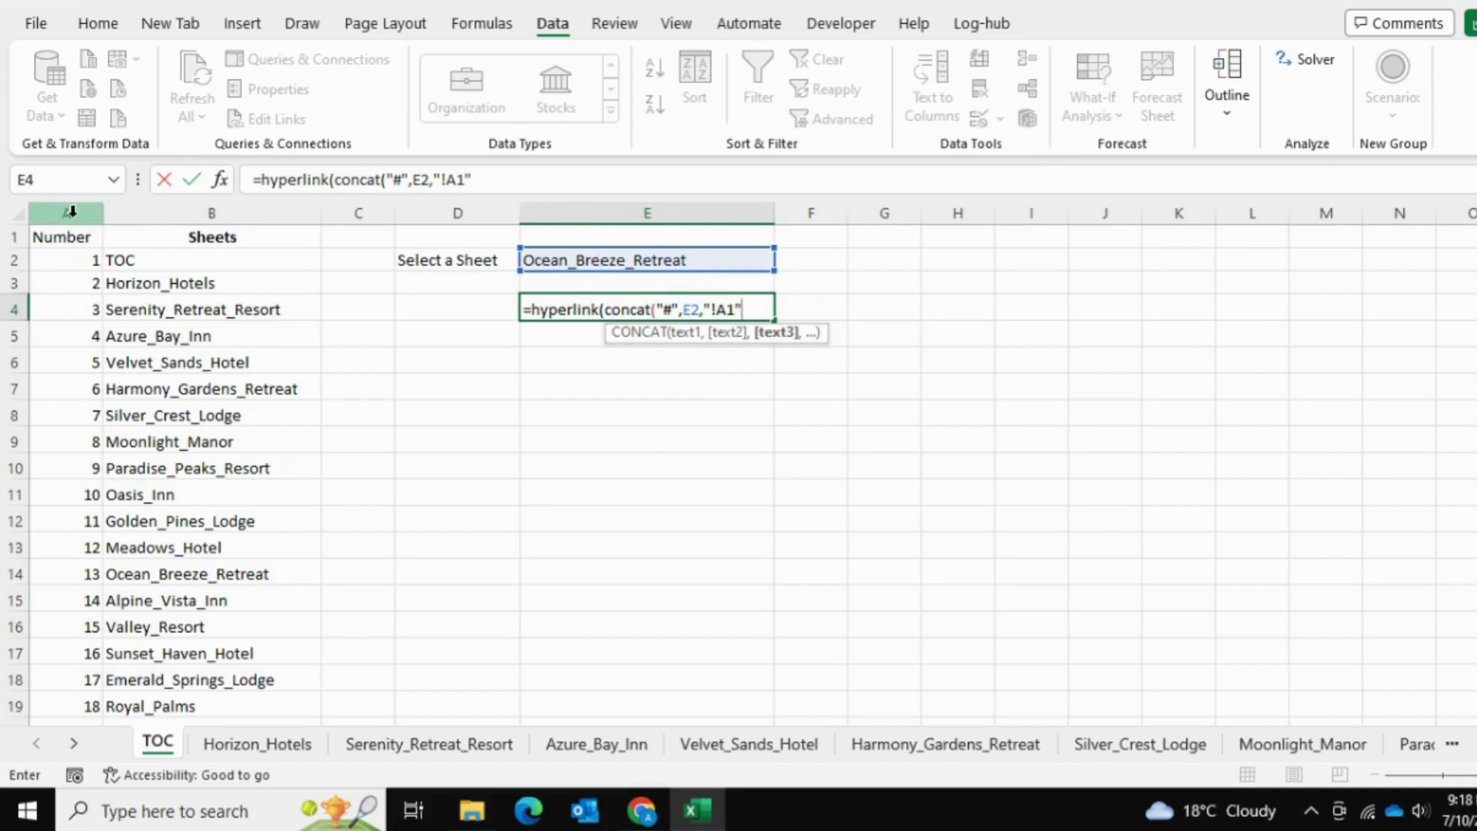
{"action": "type", "text": "),"}
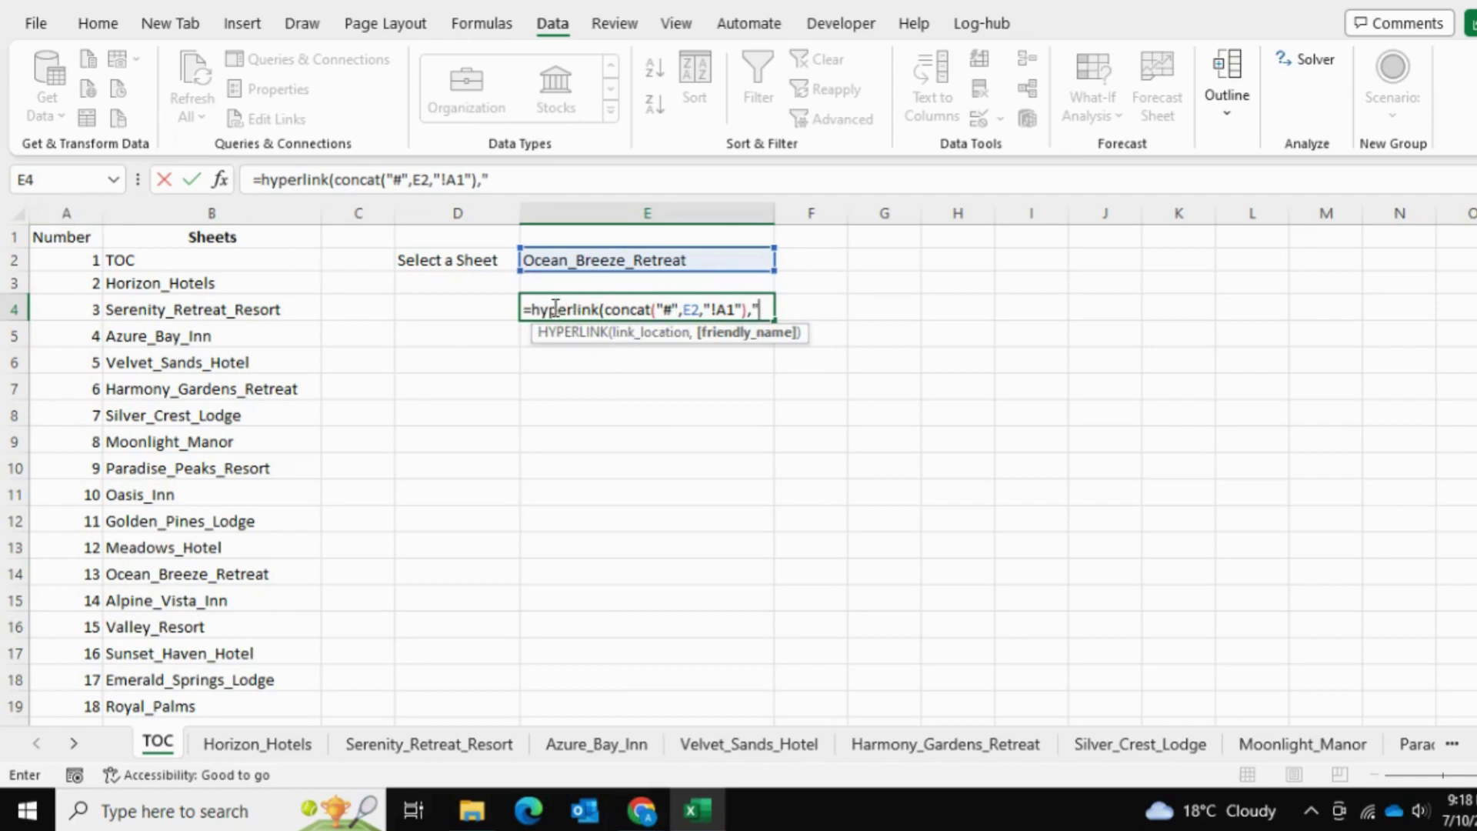
{"action": "type", "text": "\"GO\""}
{"action": "key", "text": "Return"}
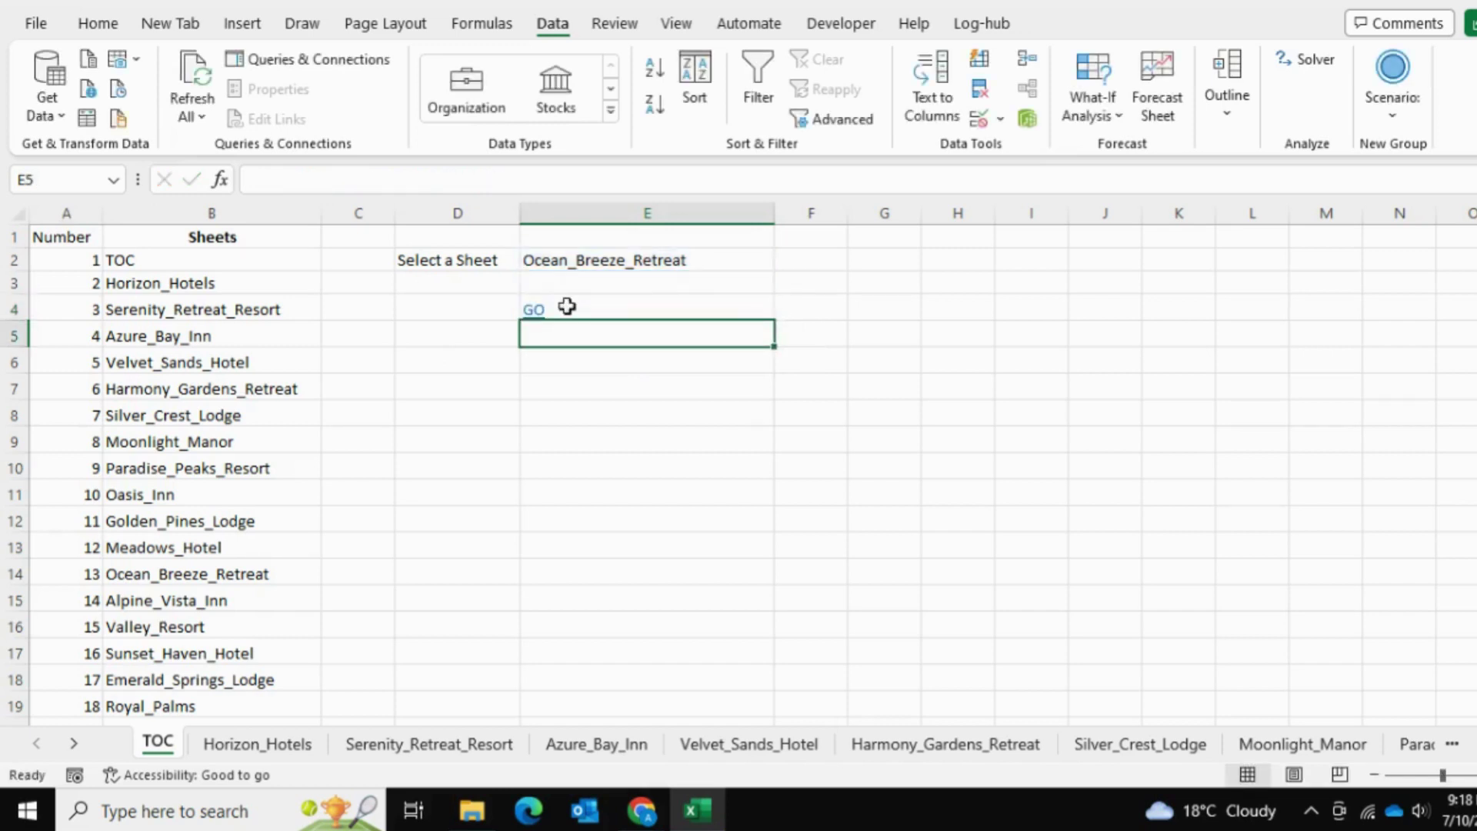
Center the GO link in E4 horizontally and vertically and set its font size to 18.
{"action": "left_click", "coordinate": [567, 306]}
{"action": "left_click", "coordinate": [95, 23]}
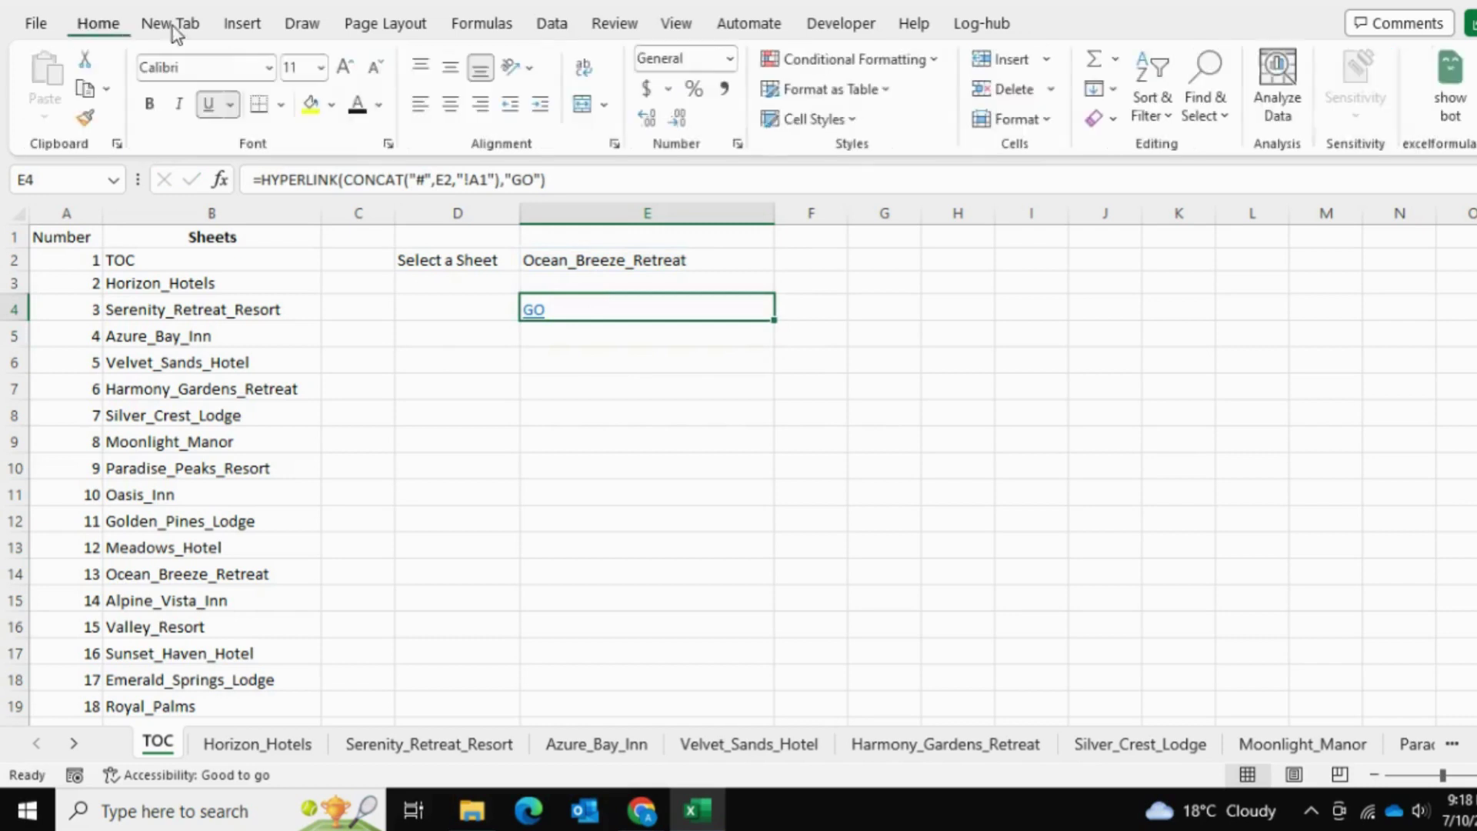
{"action": "left_click", "coordinate": [452, 67]}
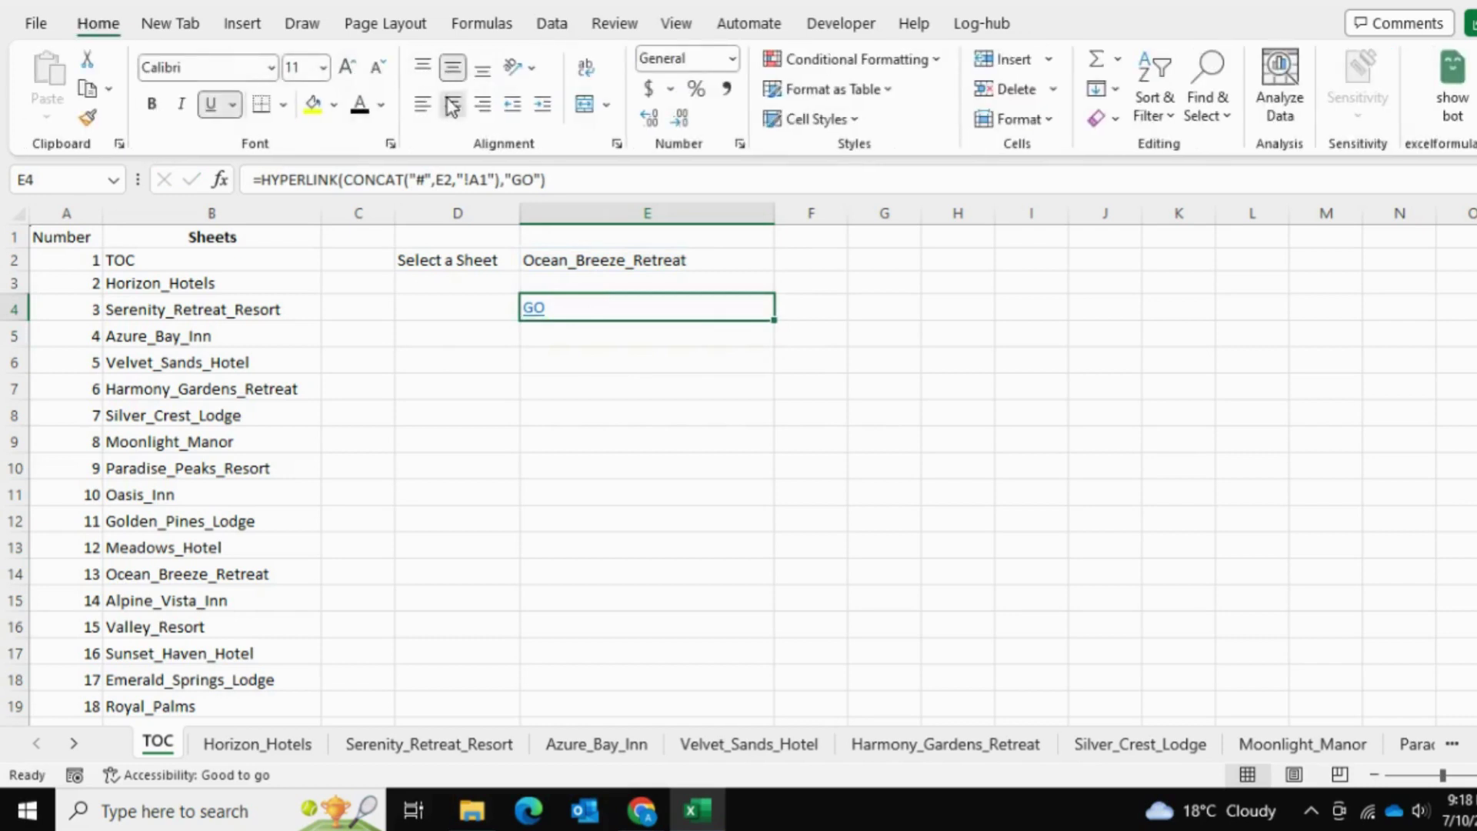
{"action": "left_click", "coordinate": [453, 104]}
{"action": "left_click", "coordinate": [323, 67]}
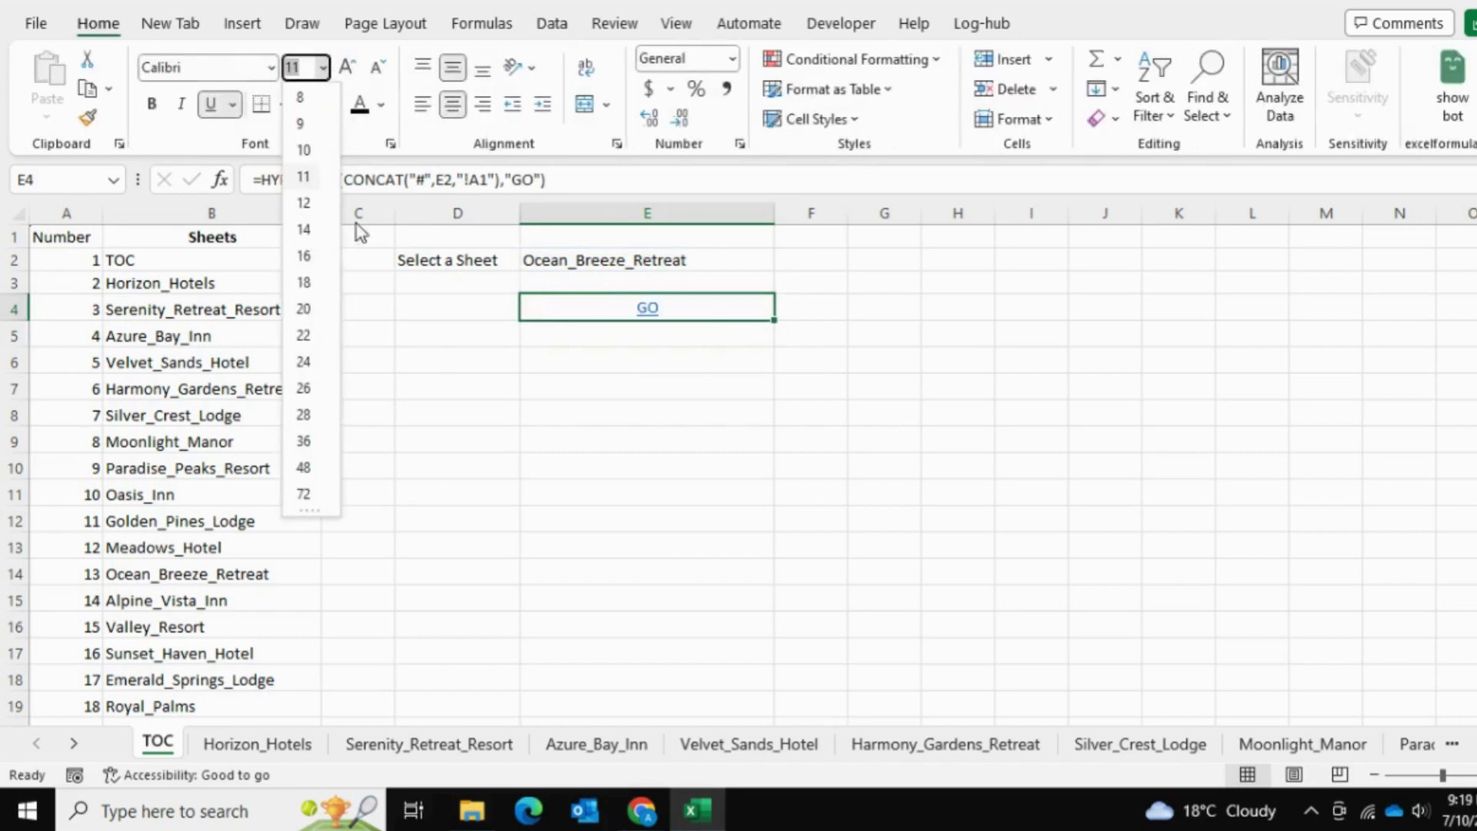
{"action": "left_click", "coordinate": [310, 286]}
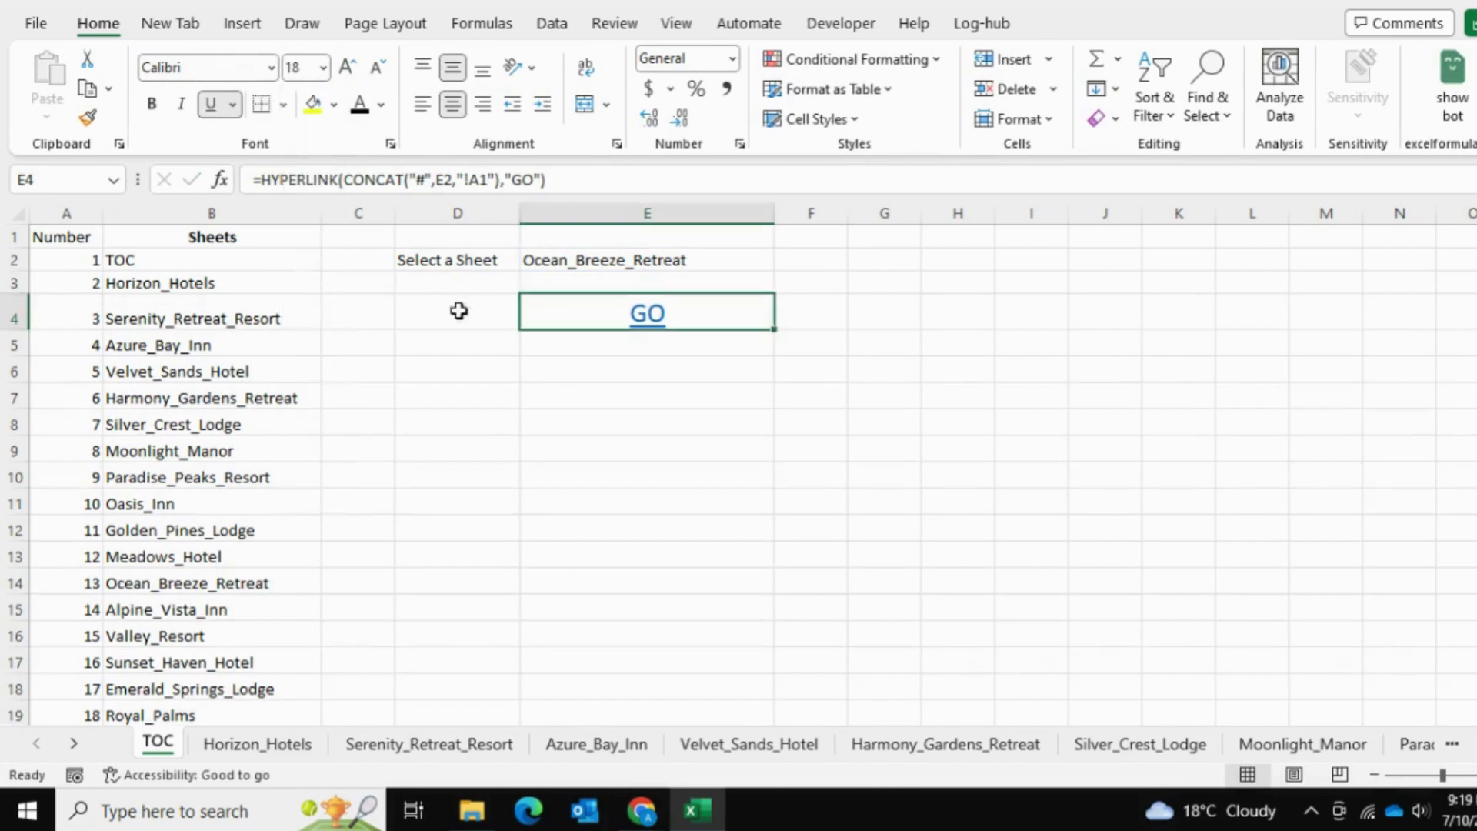
Apply a thick outside border around the GO link cell E4.
{"action": "left_click", "coordinate": [547, 388]}
{"action": "left_click", "coordinate": [567, 310]}
{"action": "left_click", "coordinate": [282, 106]}
{"action": "left_click", "coordinate": [462, 398]}
{"action": "left_click", "coordinate": [514, 390]}
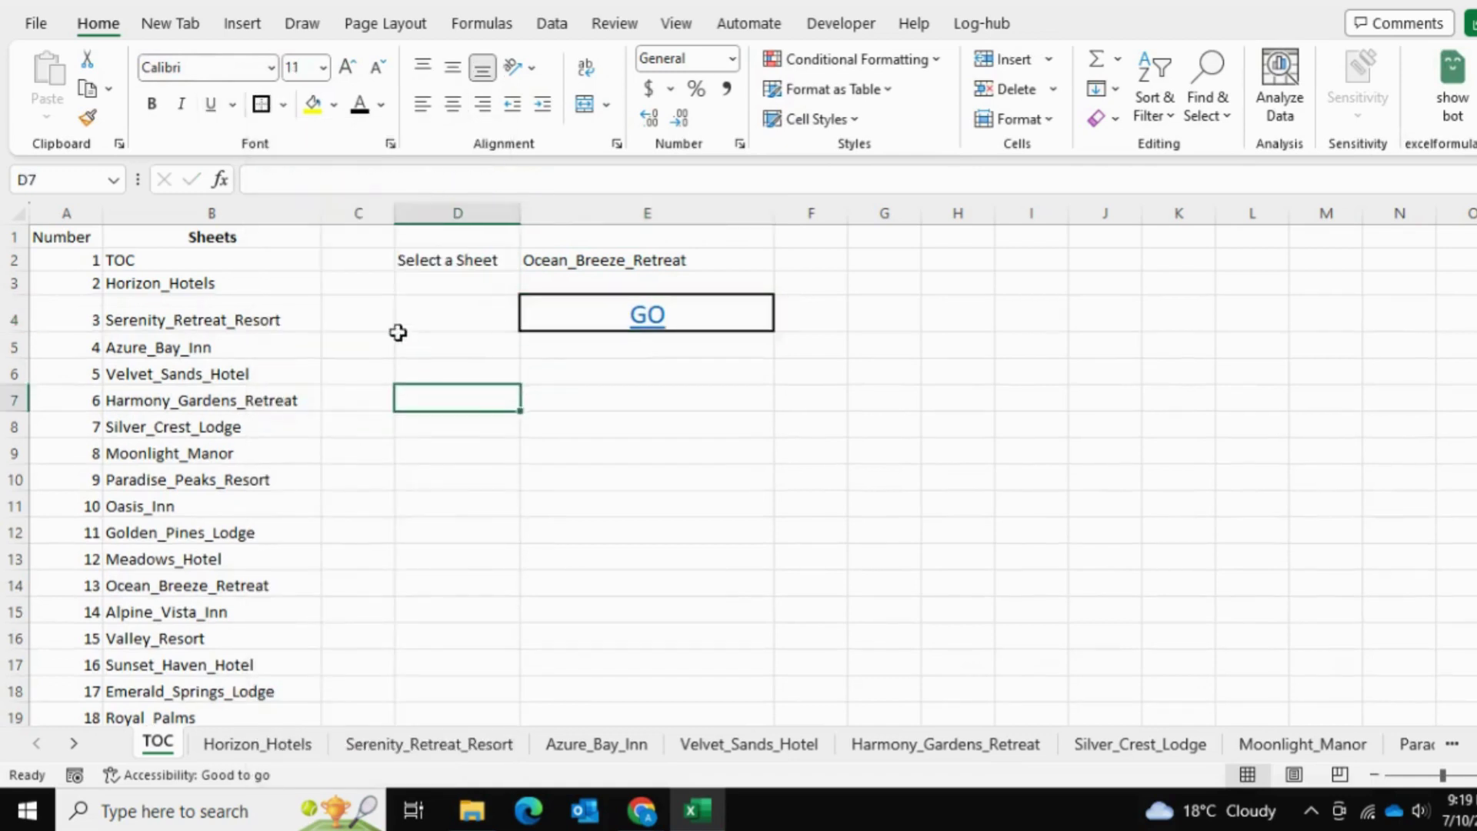
Choose Paradise_Peaks_Resort from the sheet drop-down in cell E2.
{"action": "left_click", "coordinate": [592, 260]}
{"action": "left_click", "coordinate": [784, 261]}
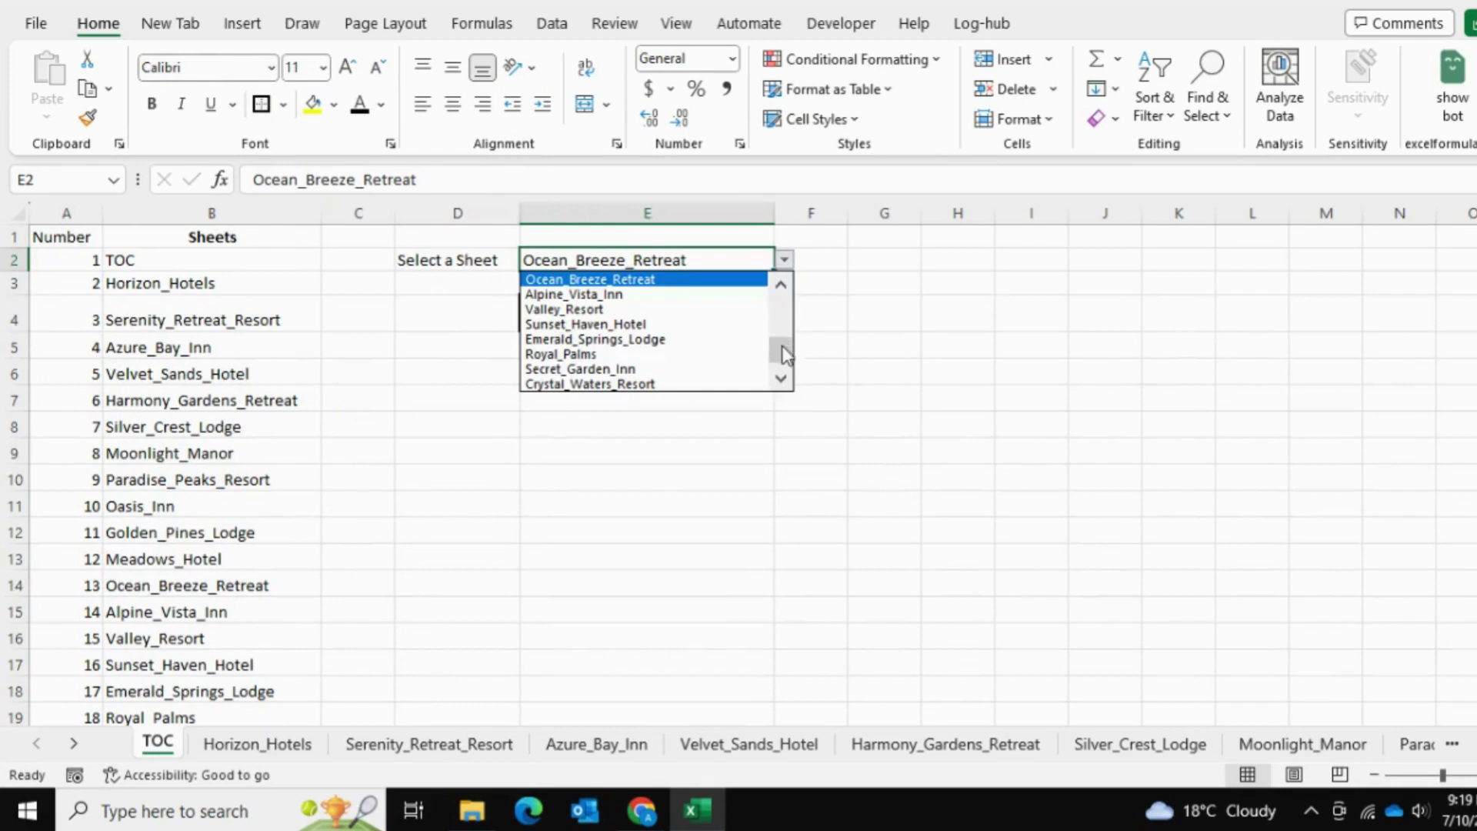
{"action": "left_click_drag", "start_coordinate": [785, 354], "coordinate": [781, 329]}
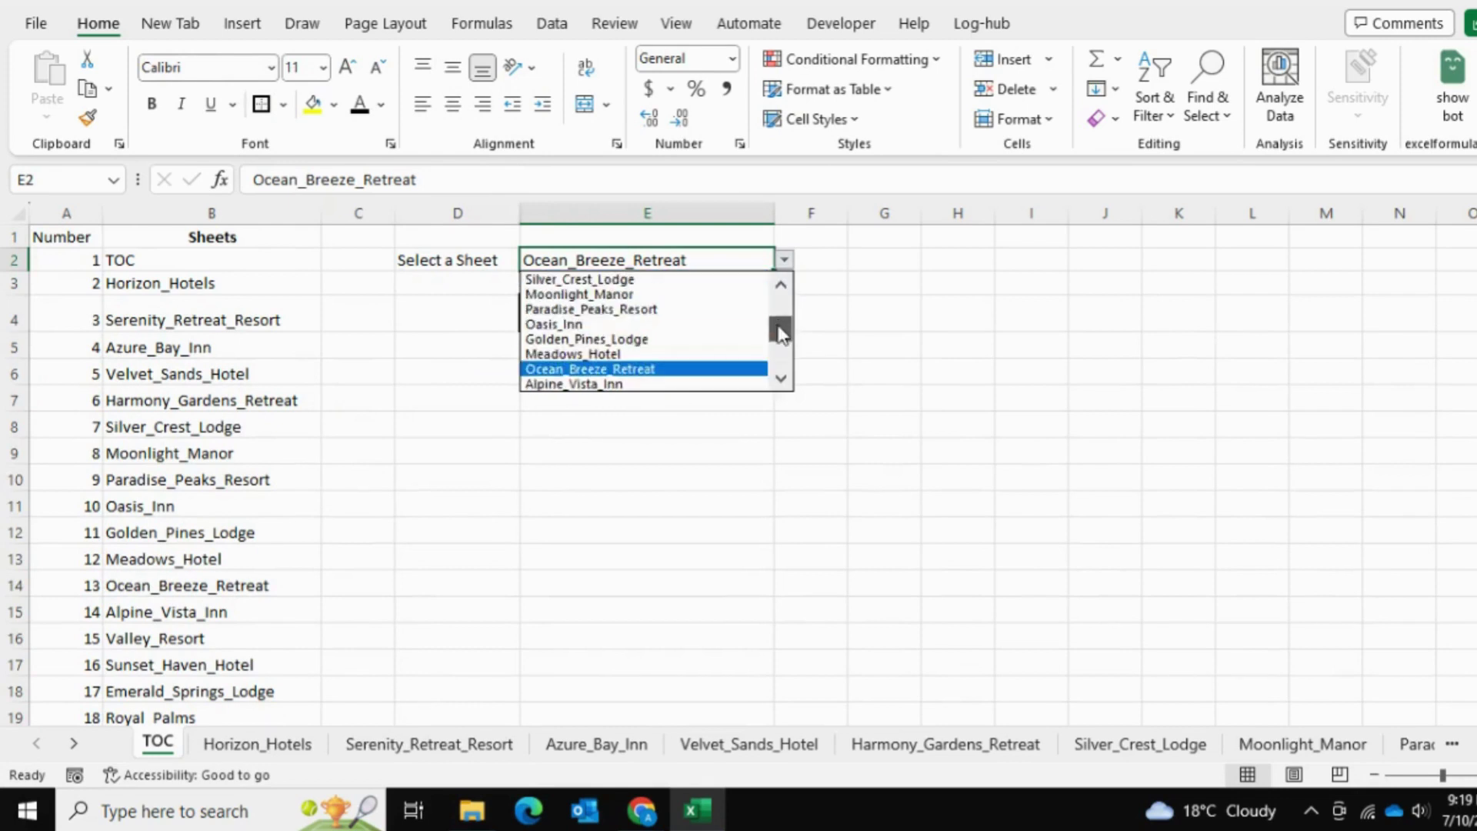
{"action": "left_click", "coordinate": [651, 315]}
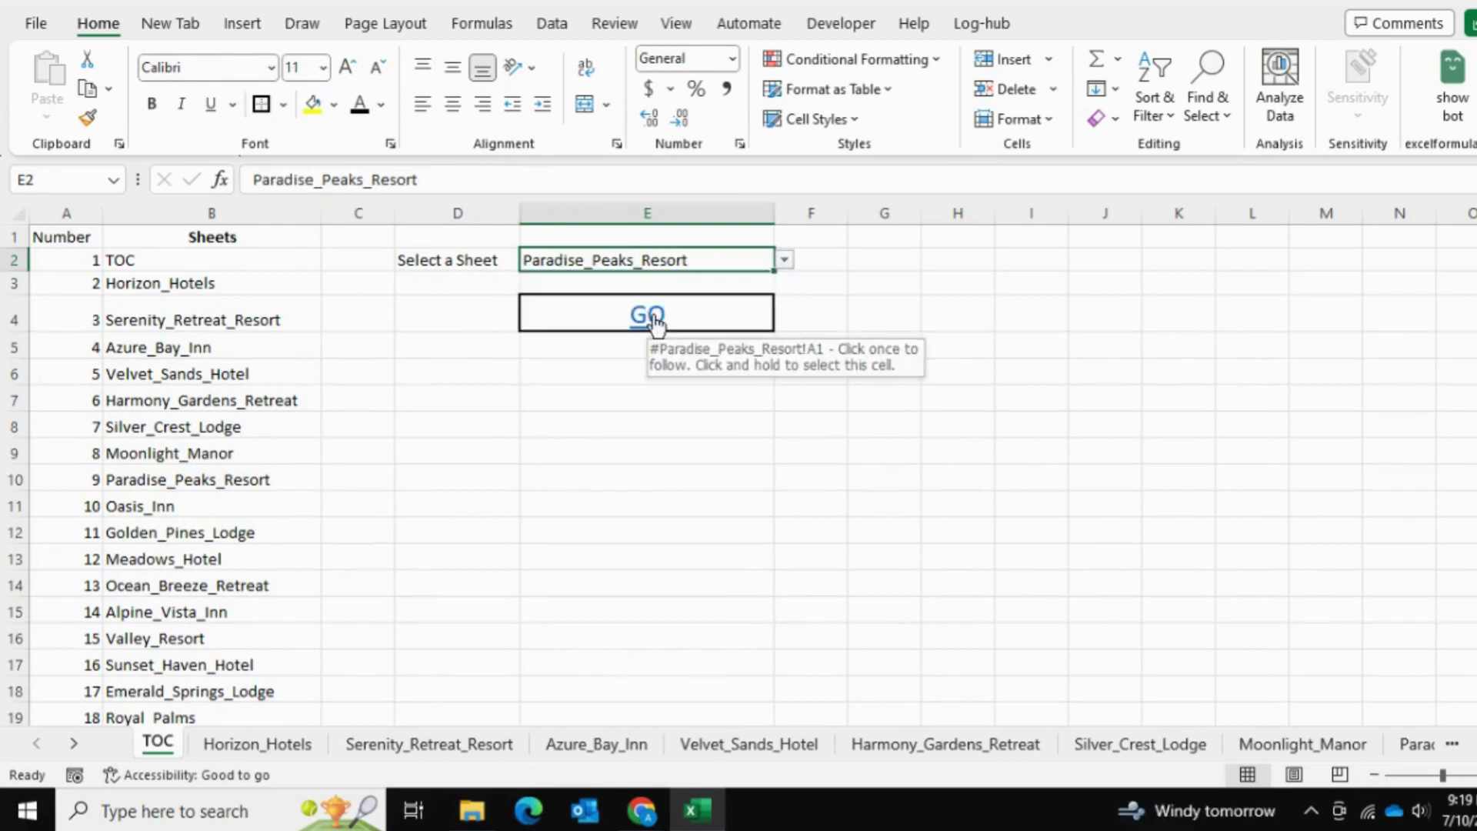
Test the GO link by following it to the selected hotel sheet, and return to the TOC sheet.
{"action": "left_click", "coordinate": [648, 316]}
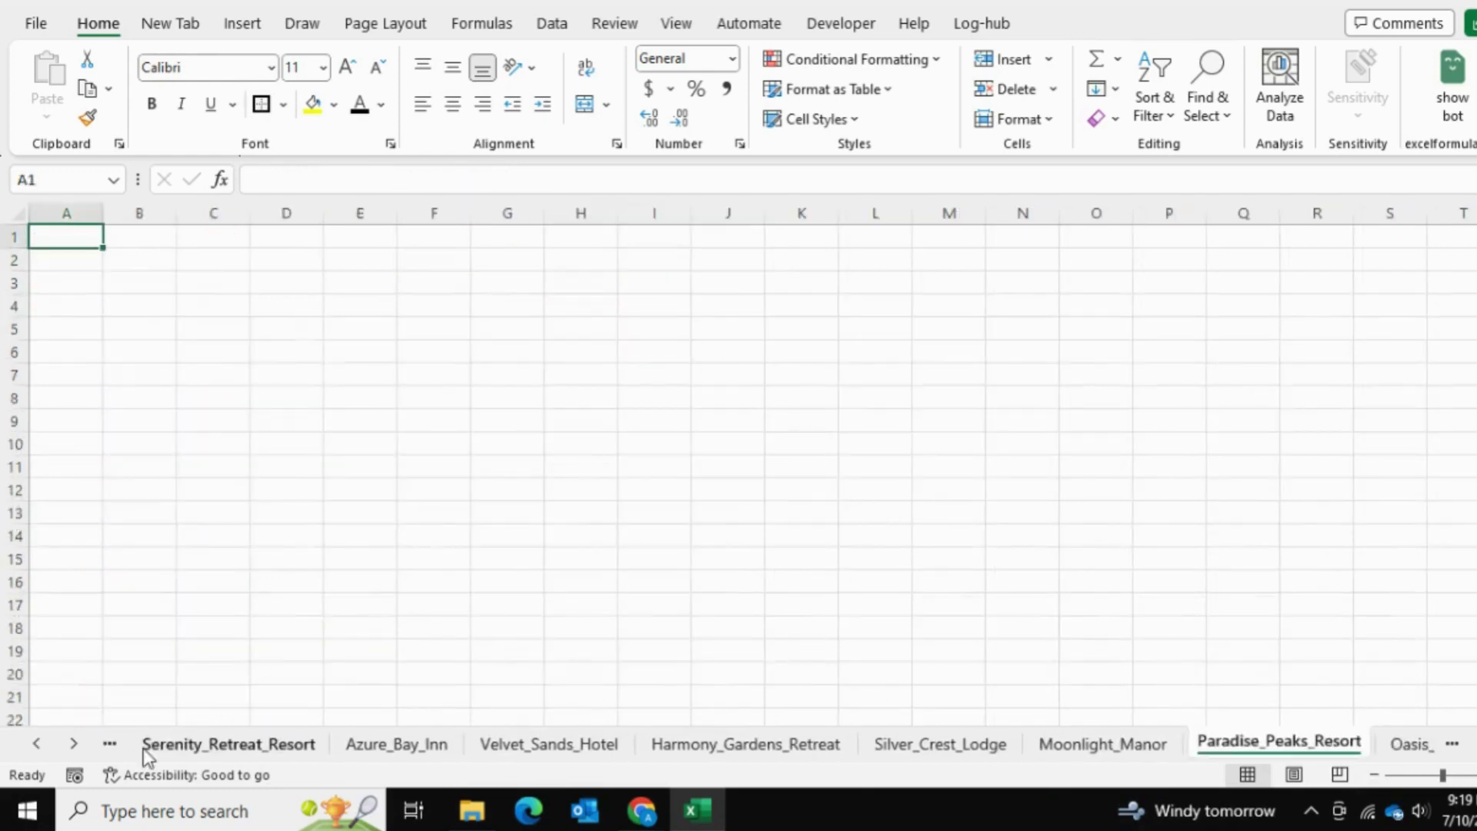
{"action": "left_click", "coordinate": [37, 743]}
{"action": "left_click", "coordinate": [37, 744]}
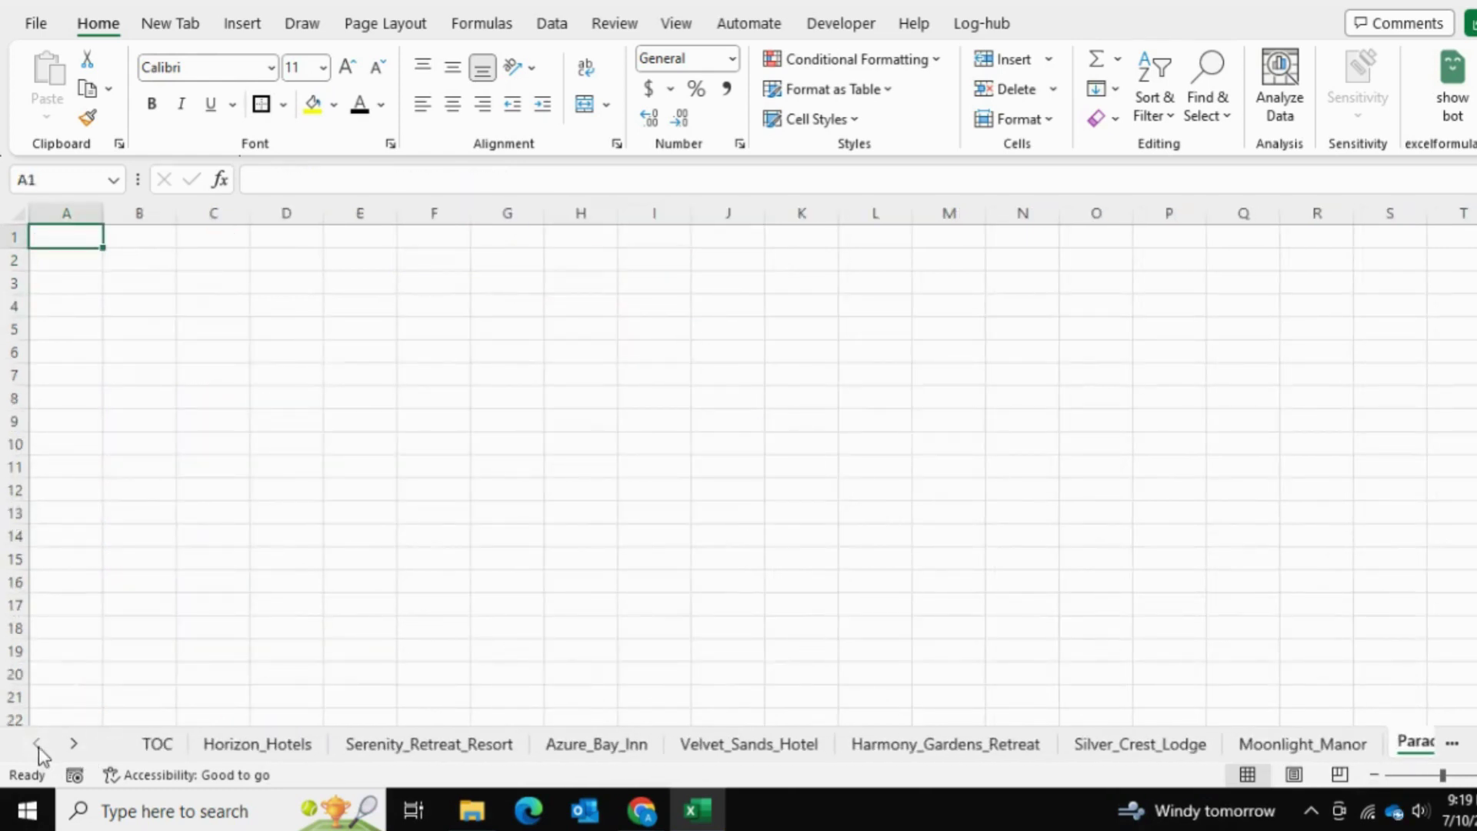
{"action": "left_click", "coordinate": [156, 744]}
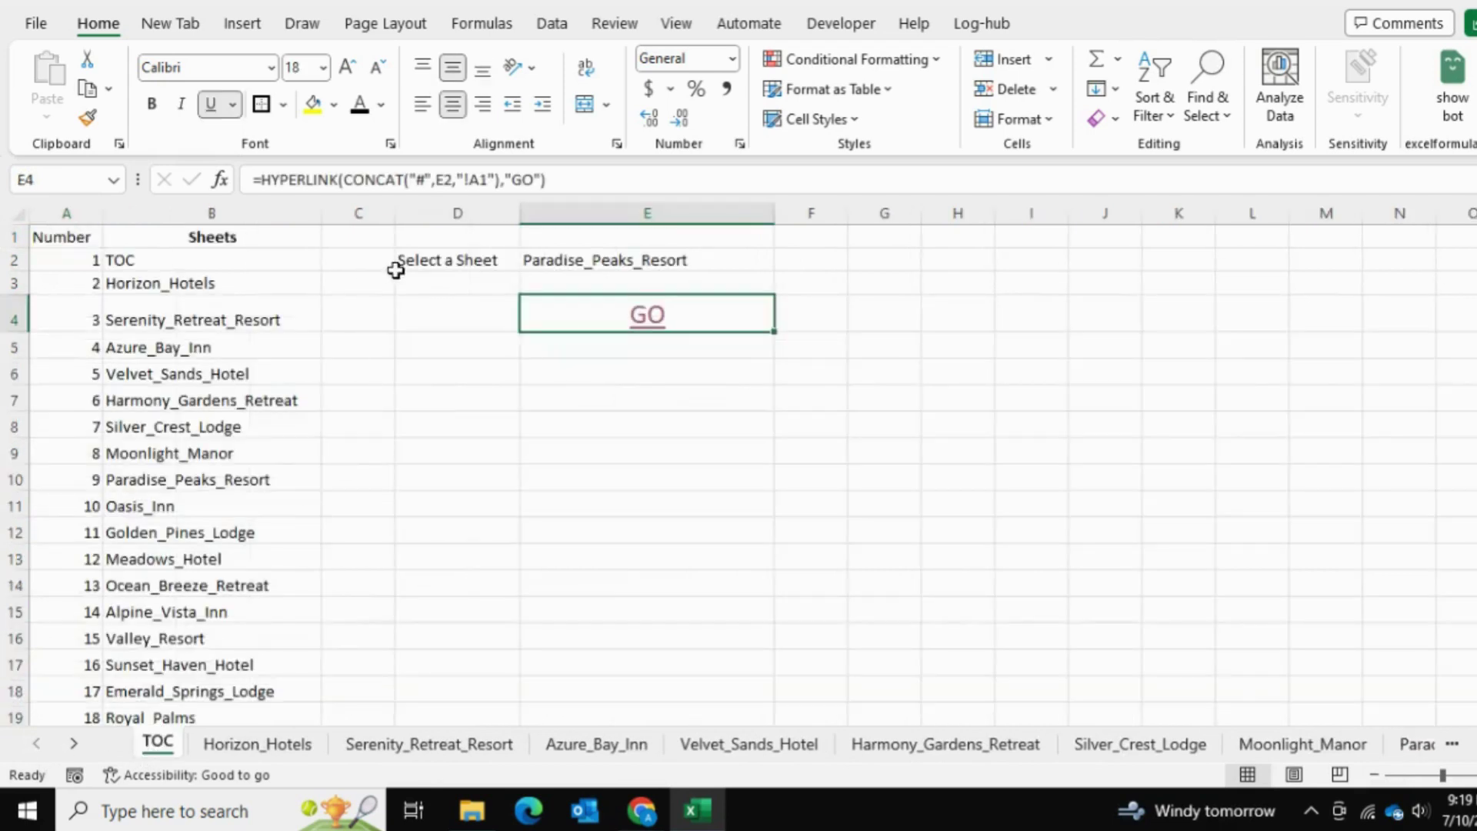